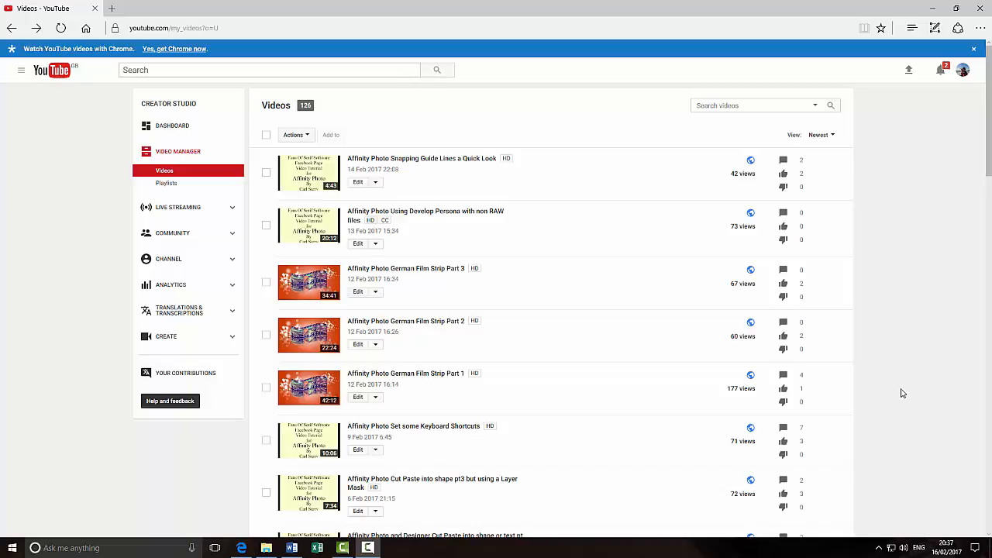
# Open the video "Affinity Photo Snapping Guide Lines a Quick Look" from the video list and pause its playback.
pyautogui.scroll(-2, 465, 350)
pyautogui.scroll(3, 574, 378)
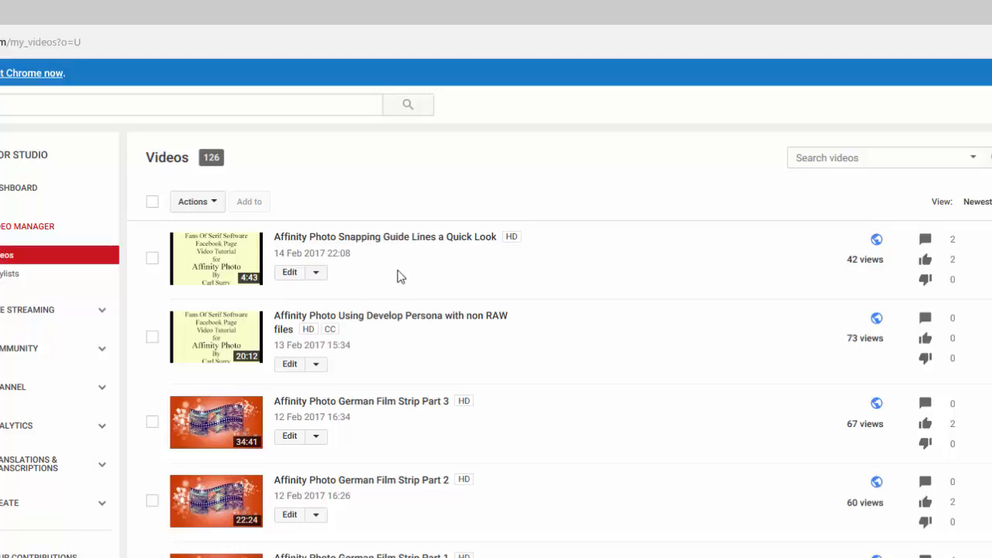
pyautogui.click(441, 238)
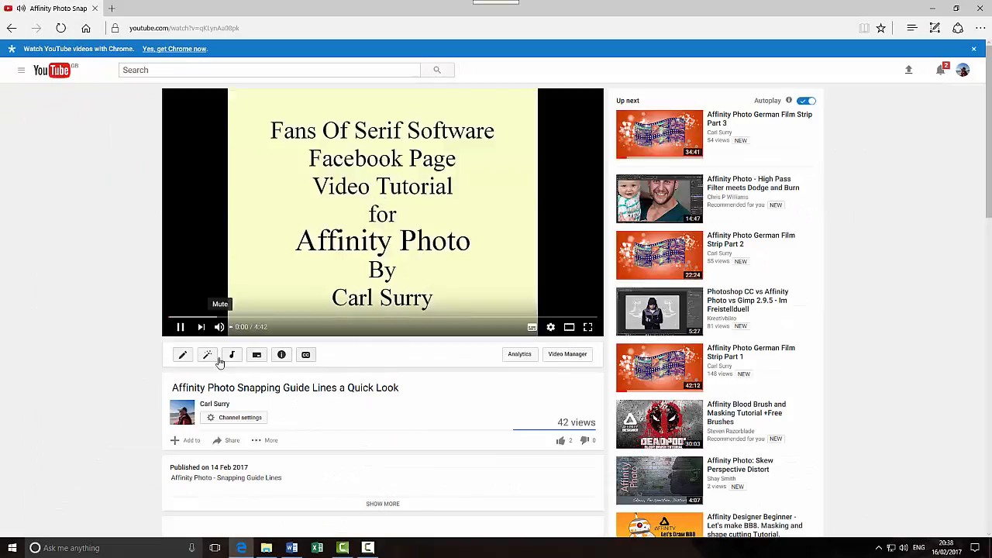
pyautogui.click(180, 327)
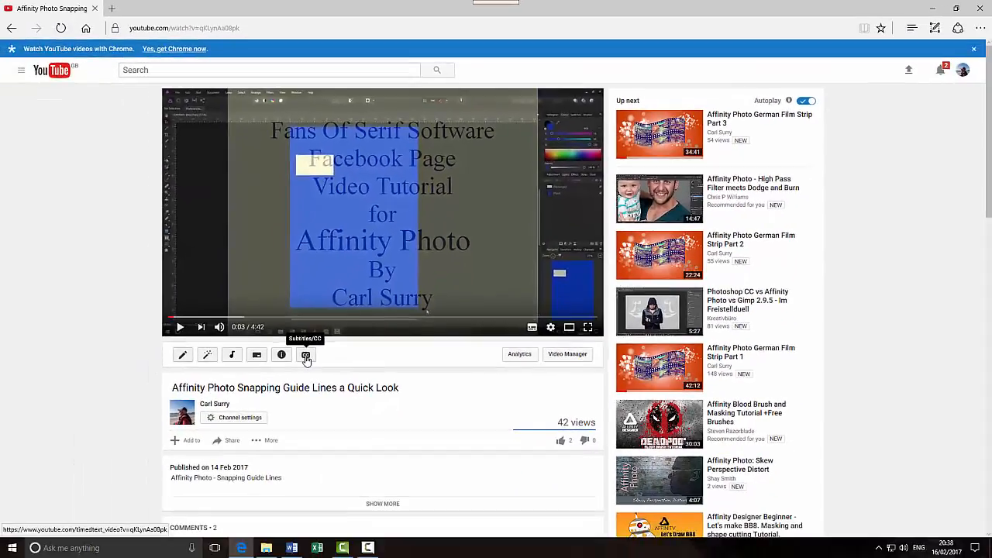
# Go to the video's subtitle and closed caption management and add new subtitles in English (United Kingdom).
pyautogui.click(248, 466)
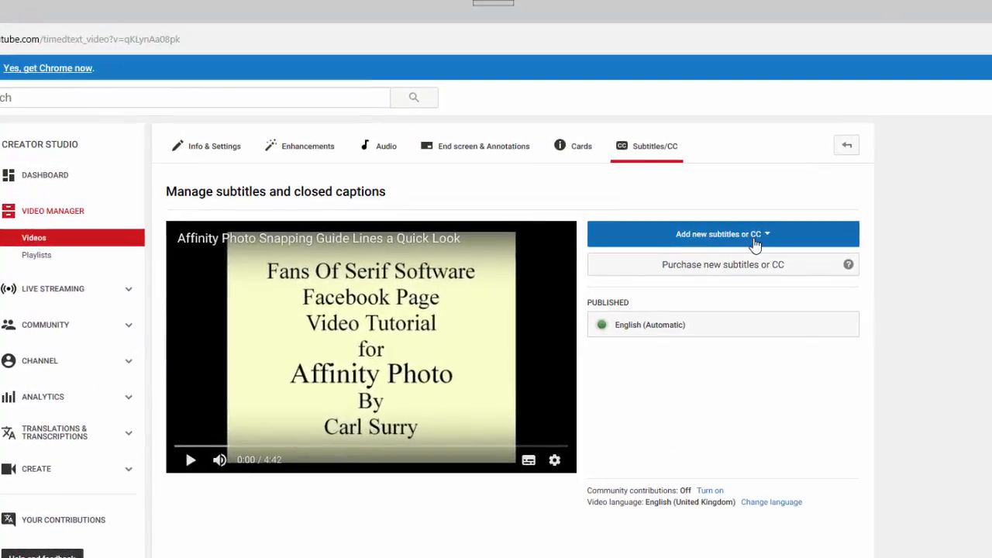
pyautogui.click(760, 237)
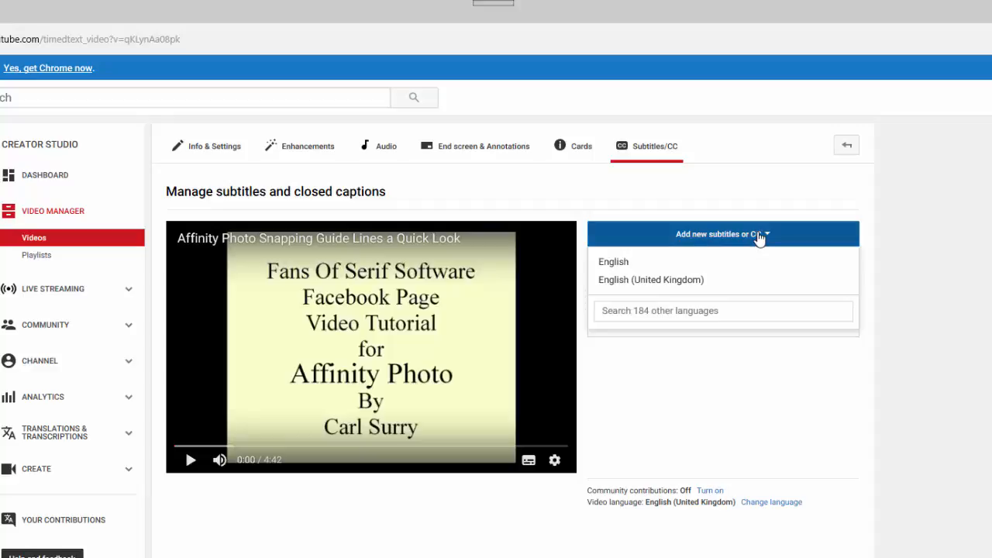
pyautogui.click(628, 283)
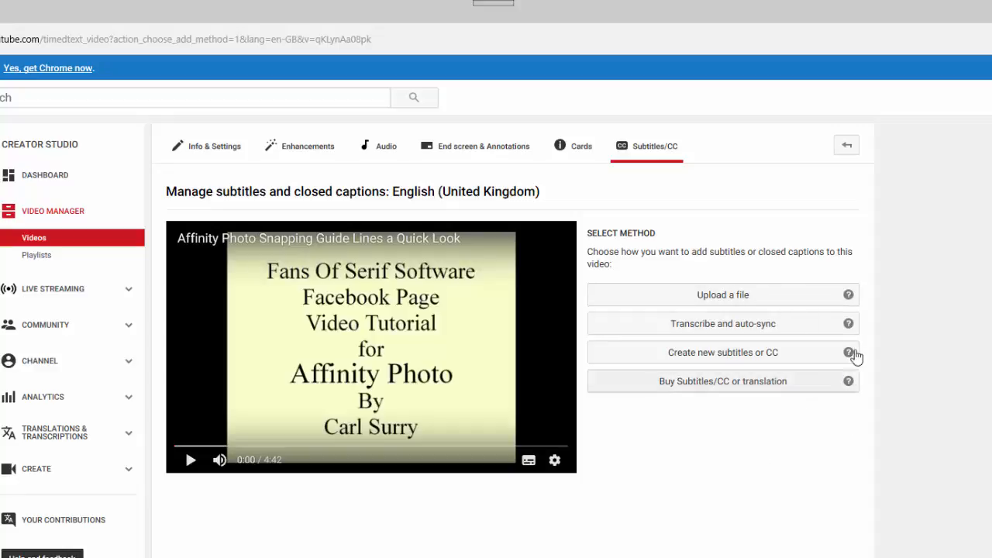
# Read the help notes for Upload a file and Transcribe and auto-sync, and choose Create new subtitles or CC as the method.
pyautogui.click(848, 296)
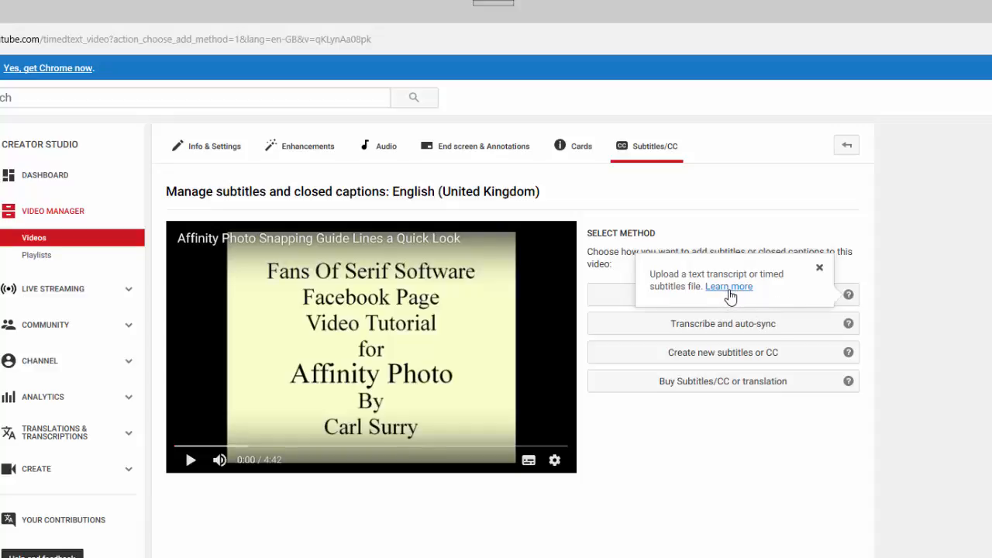
pyautogui.click(819, 271)
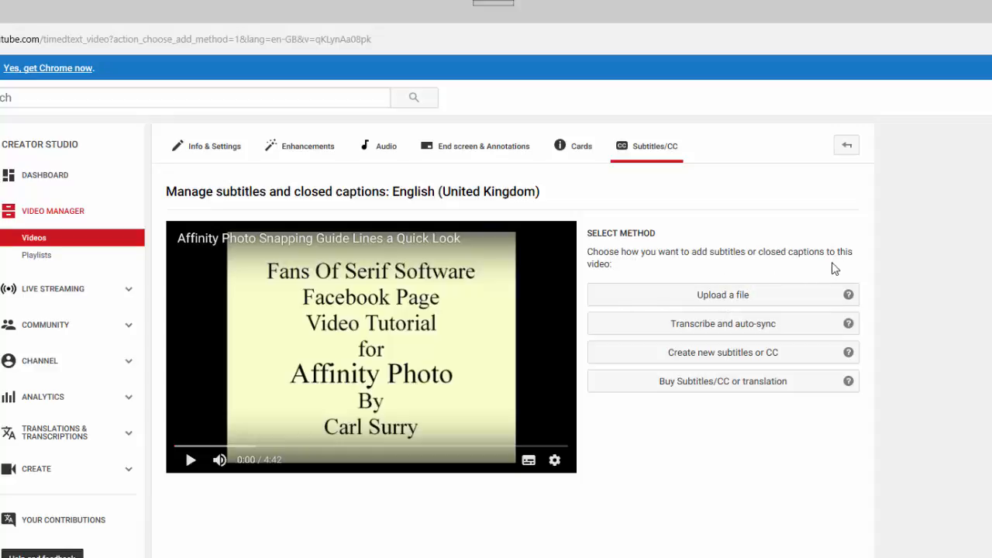
pyautogui.click(849, 326)
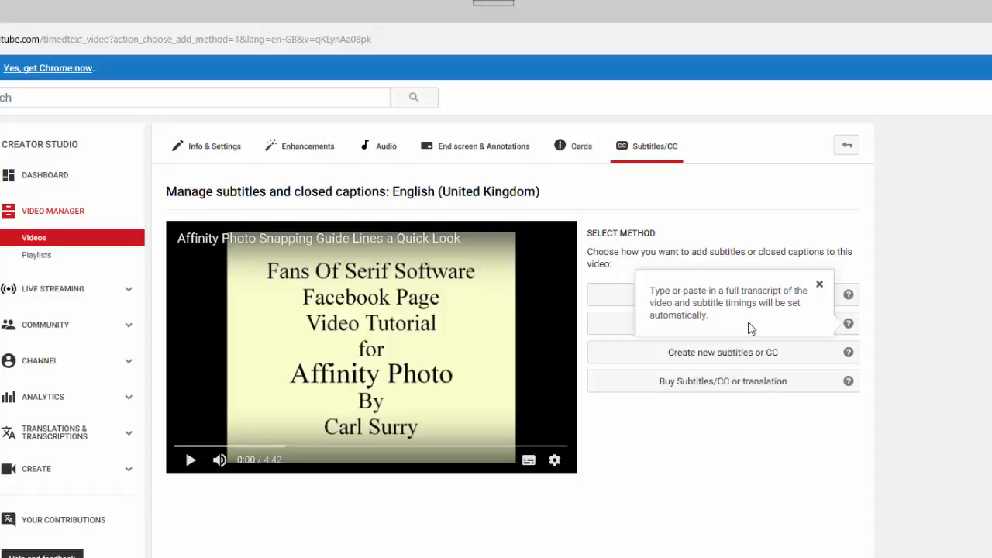
pyautogui.click(820, 287)
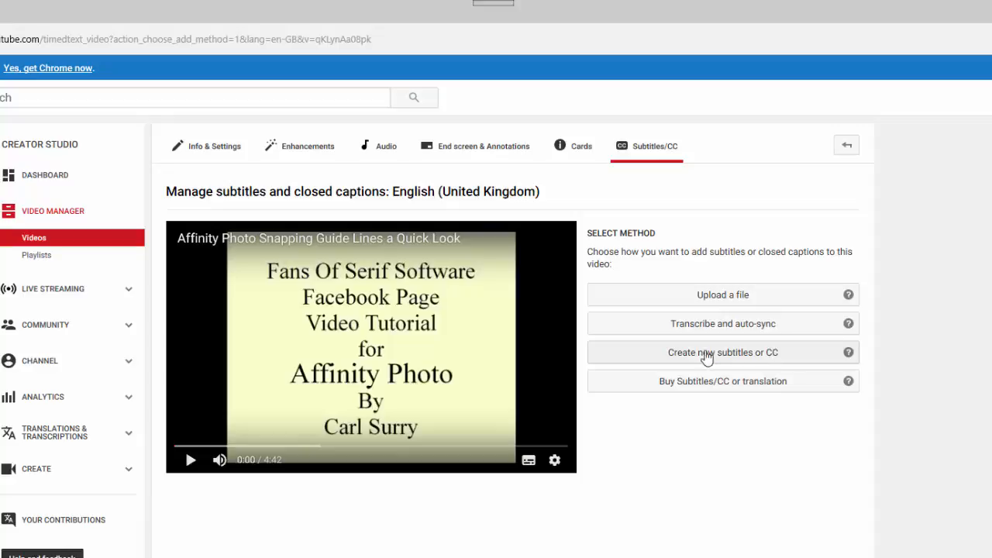
pyautogui.click(791, 356)
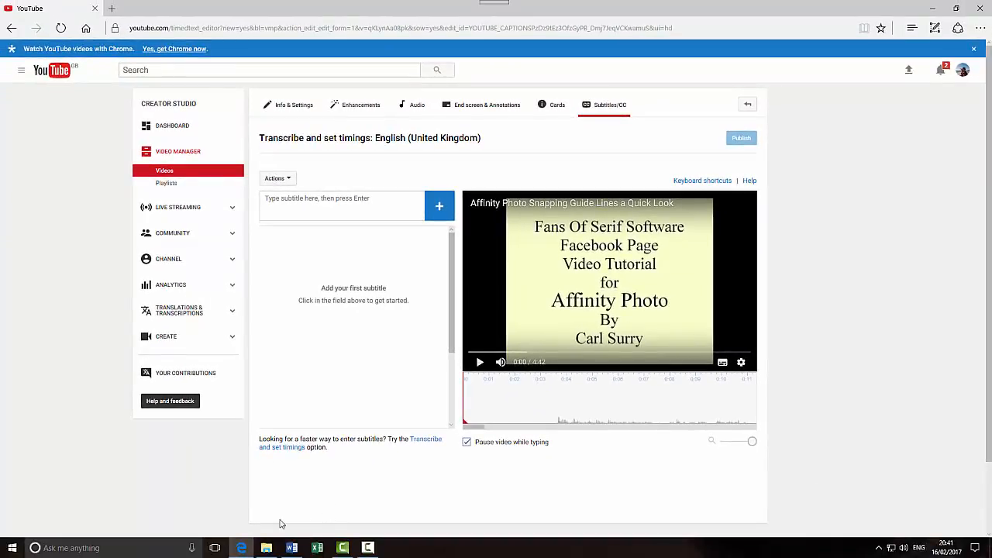
# Switch to Word and review the whole subtitle script in snapping-guideline-subtitle script.docx, returning to its beginning.
pyautogui.click(292, 549)
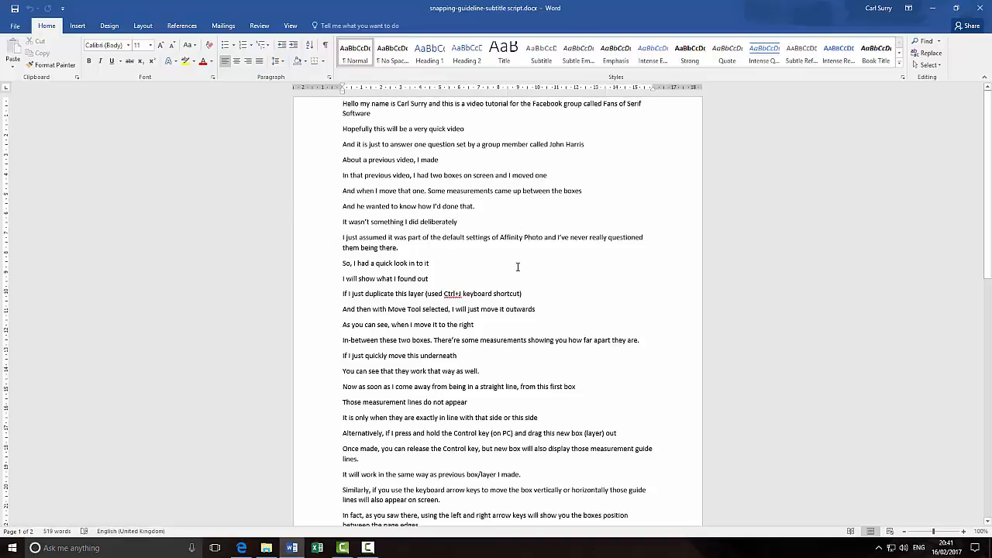
pyautogui.scroll(-3, 518, 267)
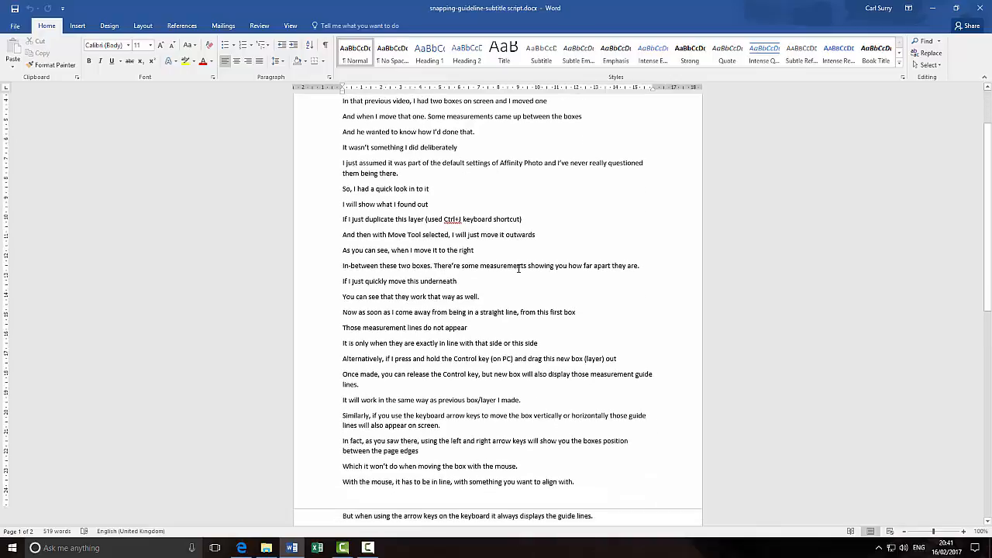
pyautogui.scroll(-1, 518, 267)
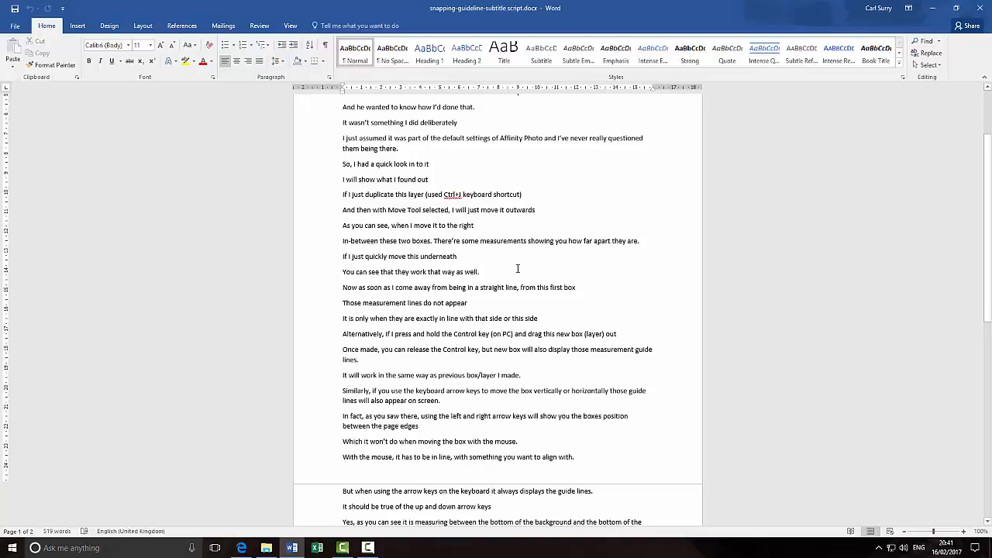
pyautogui.scroll(-1, 518, 271)
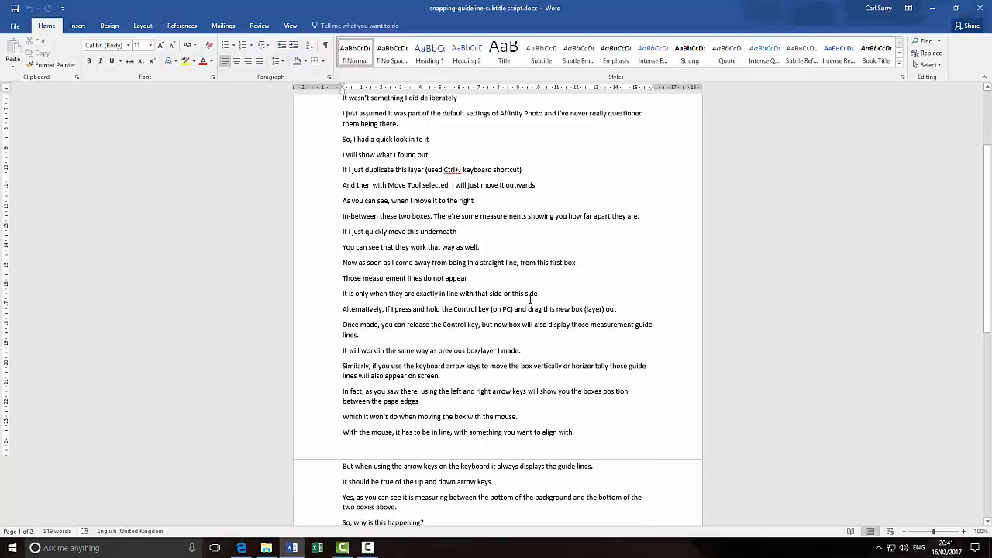
pyautogui.scroll(-2, 565, 298)
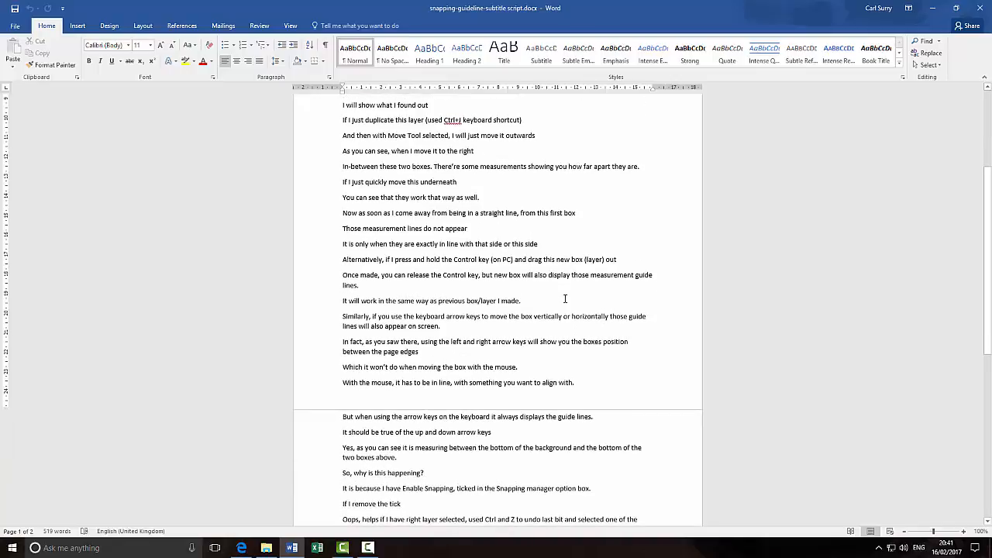
pyautogui.scroll(3, 543, 301)
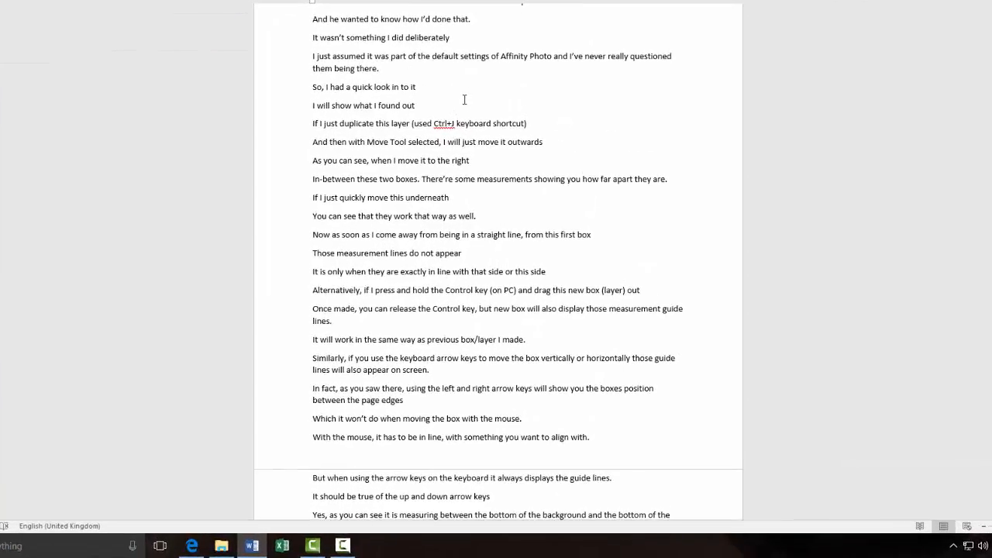
pyautogui.scroll(2, 490, 151)
pyautogui.scroll(2, 494, 158)
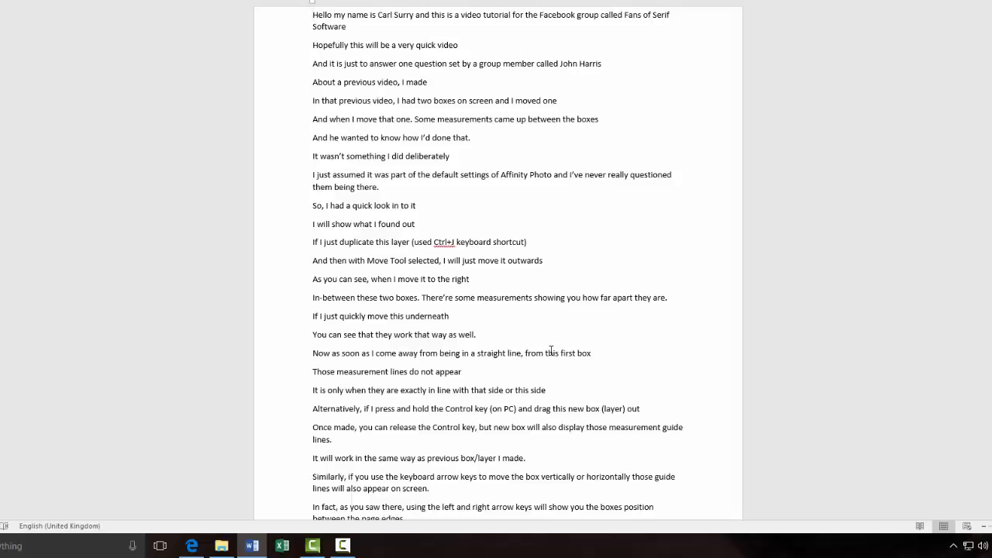
pyautogui.scroll(-2, 549, 353)
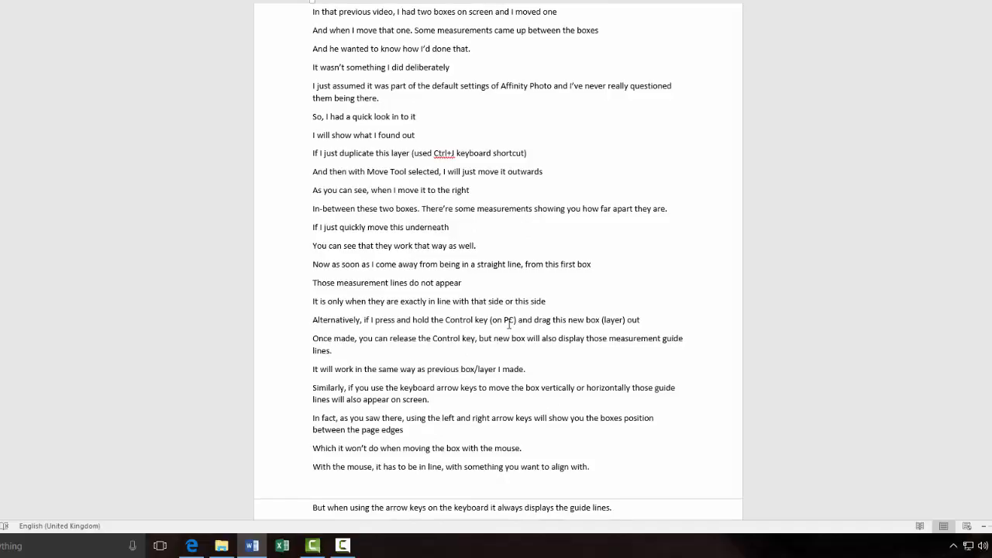
pyautogui.scroll(-6, 510, 324)
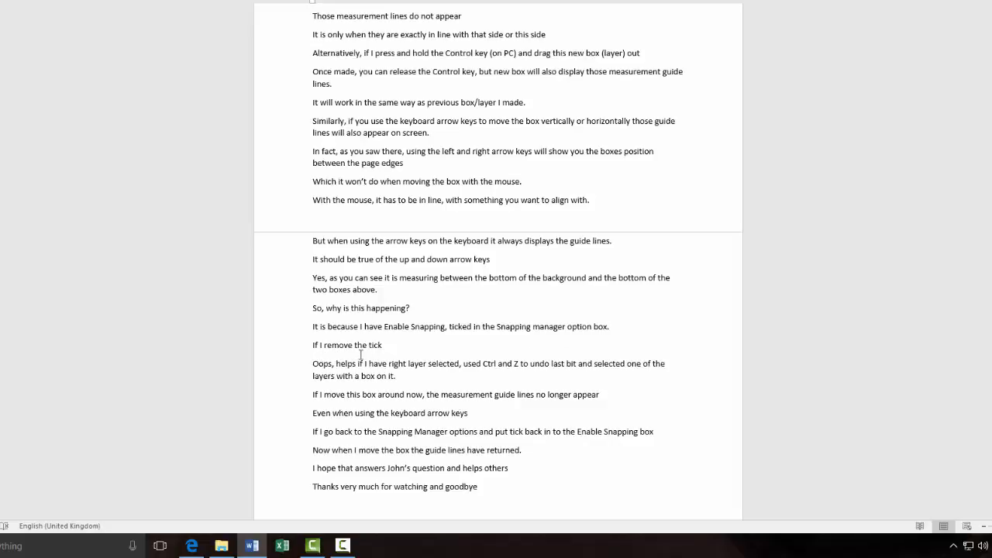
pyautogui.scroll(-5, 475, 320)
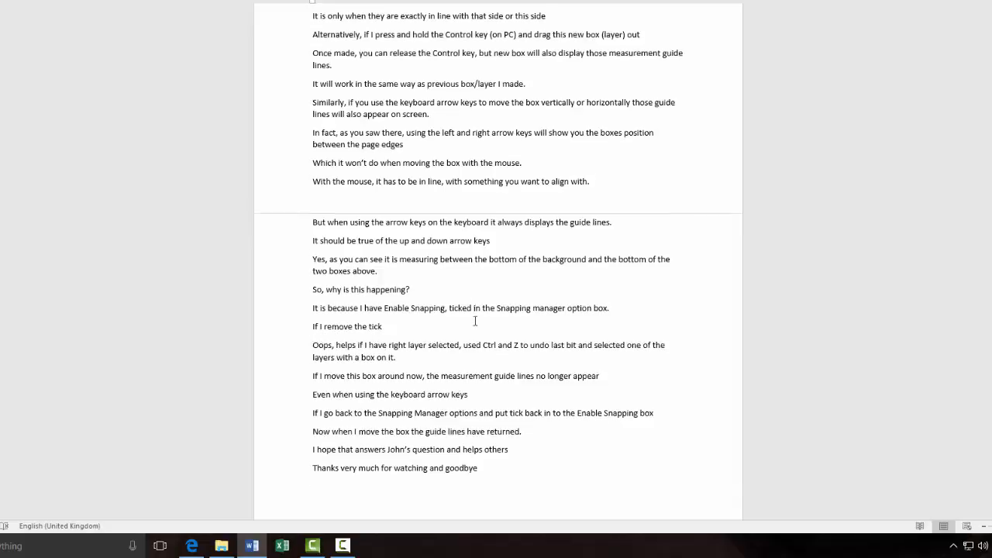
pyautogui.scroll(5, 469, 323)
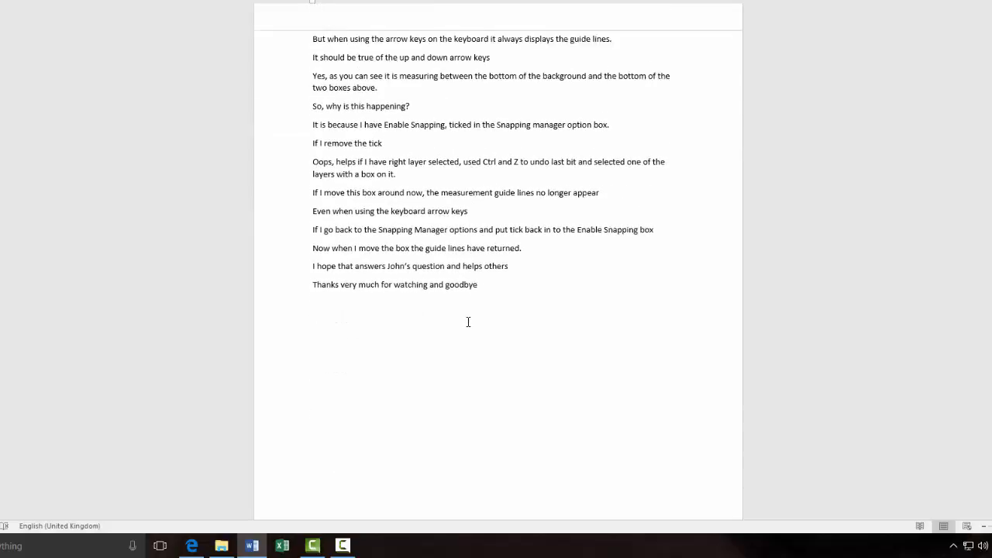
pyautogui.scroll(5, 467, 326)
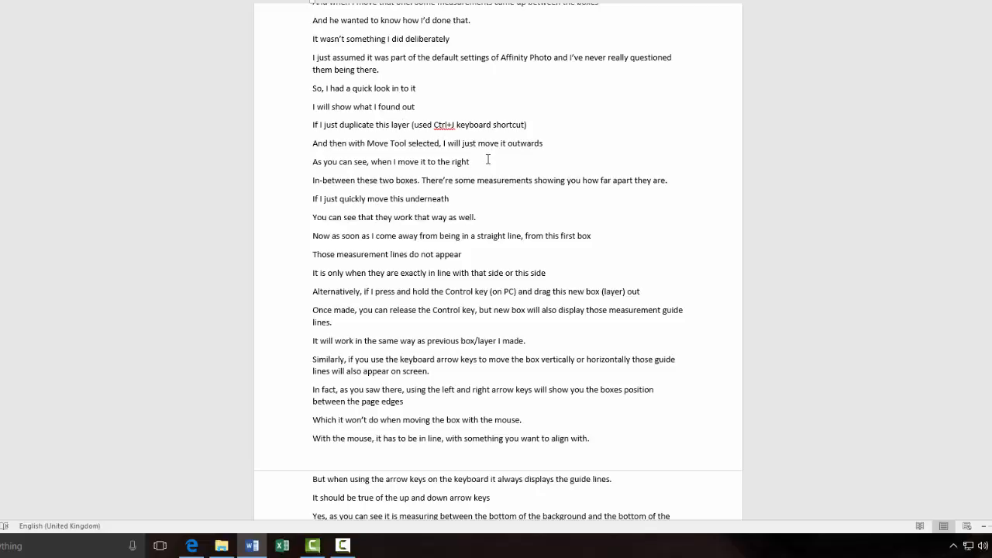
pyautogui.scroll(1, 512, 206)
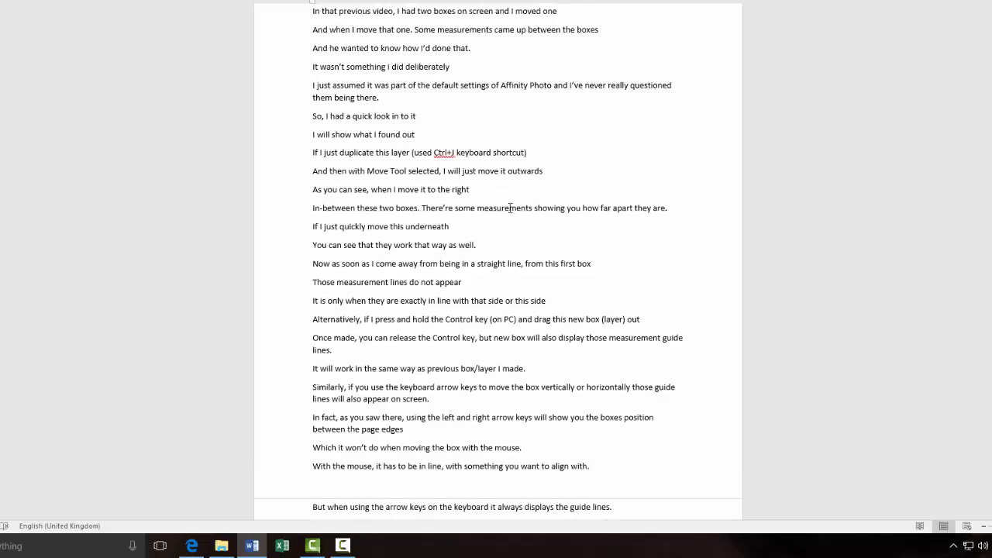
pyautogui.scroll(1, 510, 208)
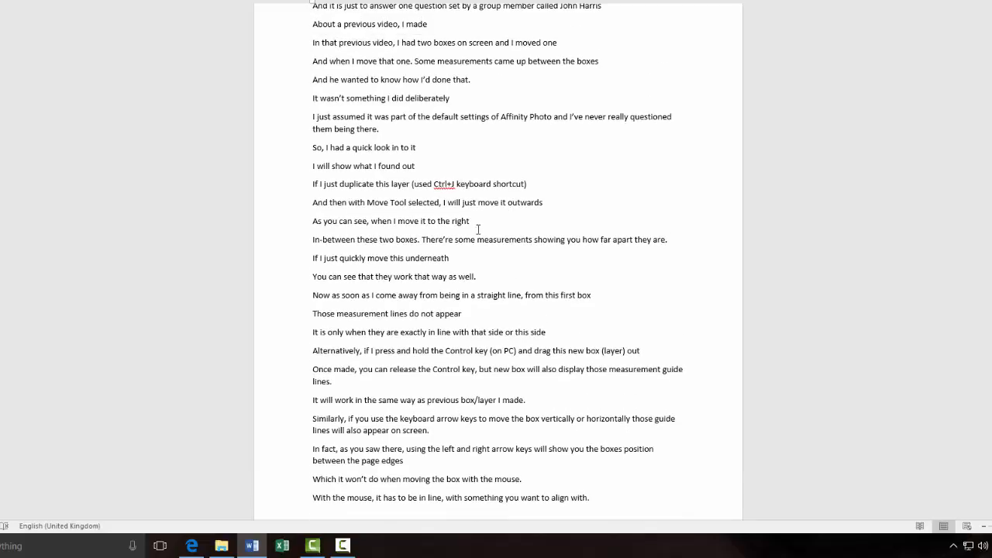
pyautogui.scroll(2, 476, 229)
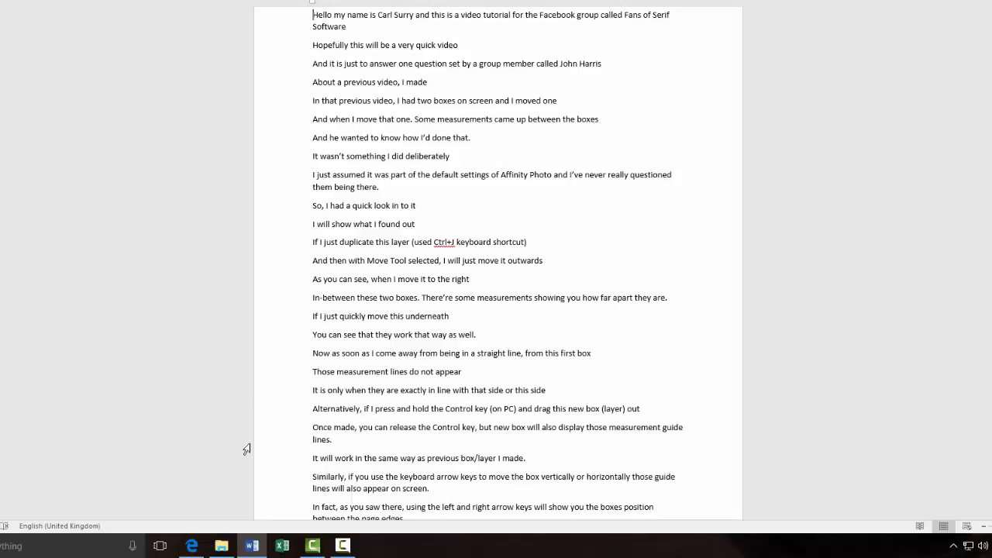
# Check the subtitle entry field in Edge, and return to Word to look over how the script is split into short lines.
pyautogui.click(192, 546)
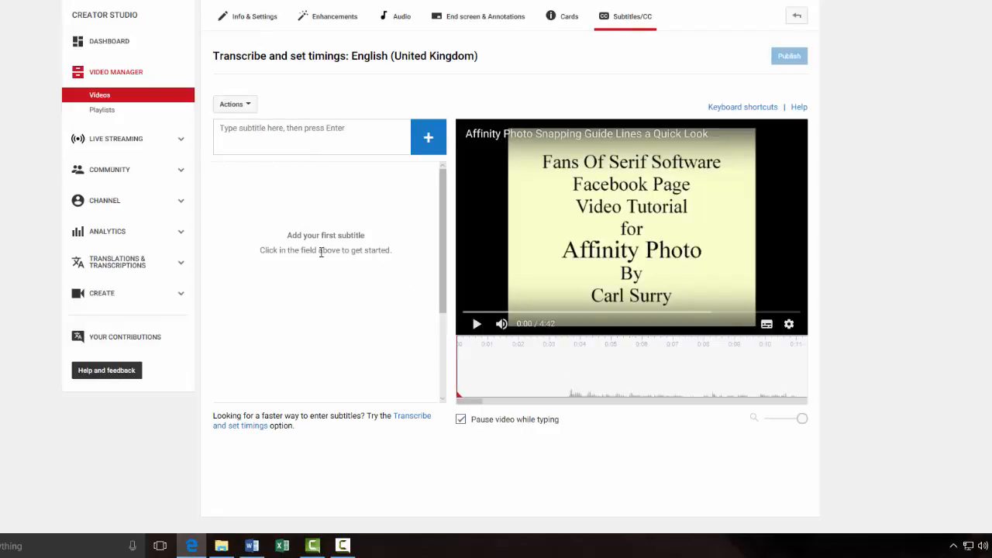
pyautogui.click(258, 549)
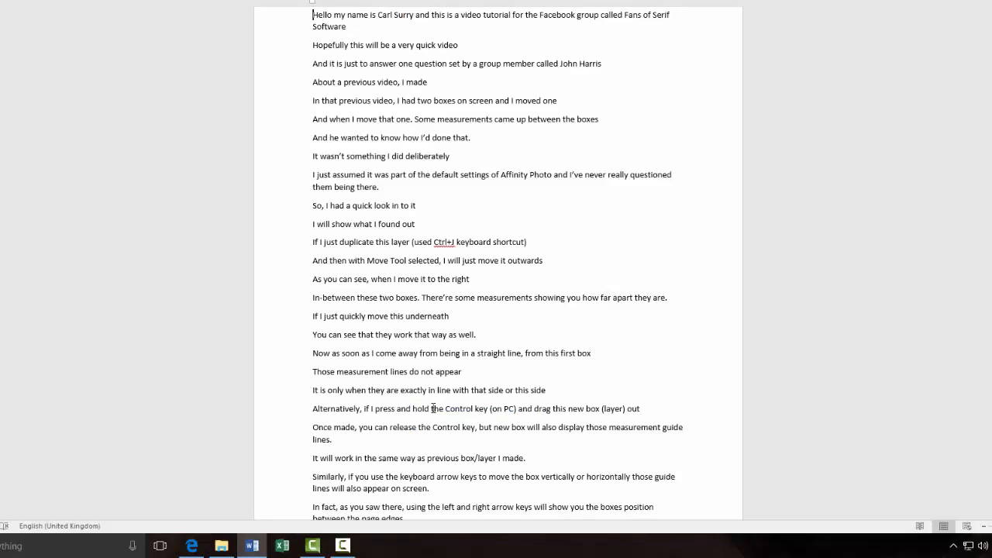
pyautogui.scroll(-3, 433, 409)
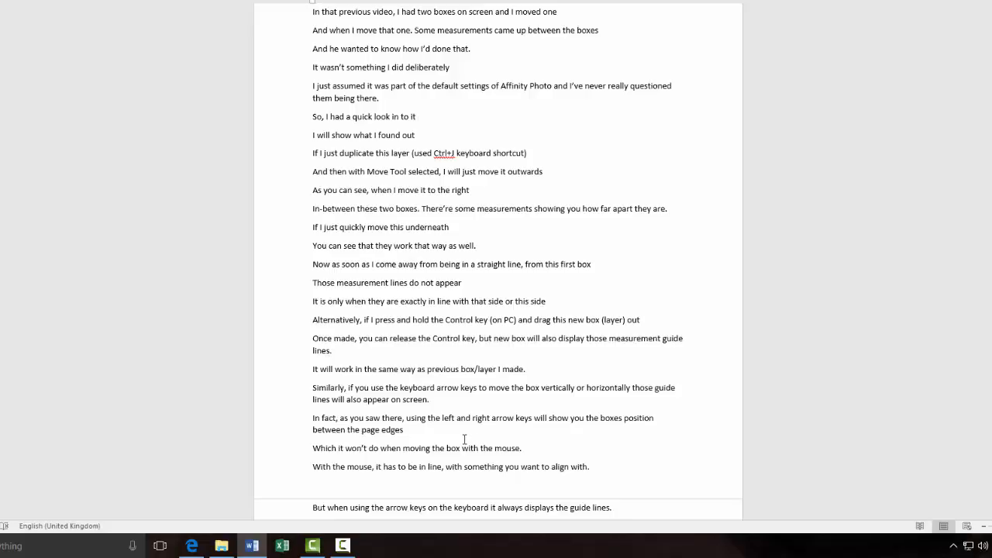
pyautogui.scroll(1, 463, 439)
pyautogui.scroll(-2, 462, 436)
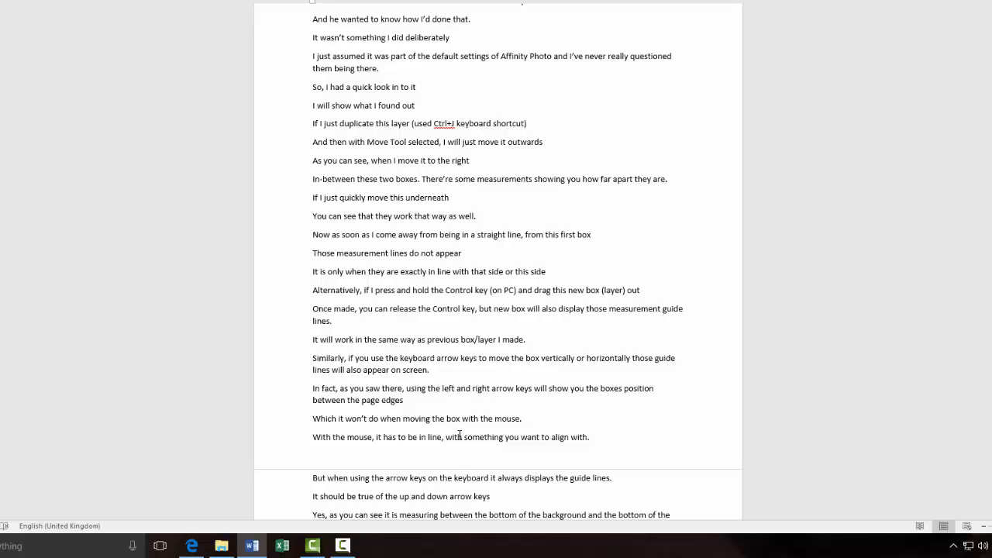
pyautogui.scroll(3, 460, 436)
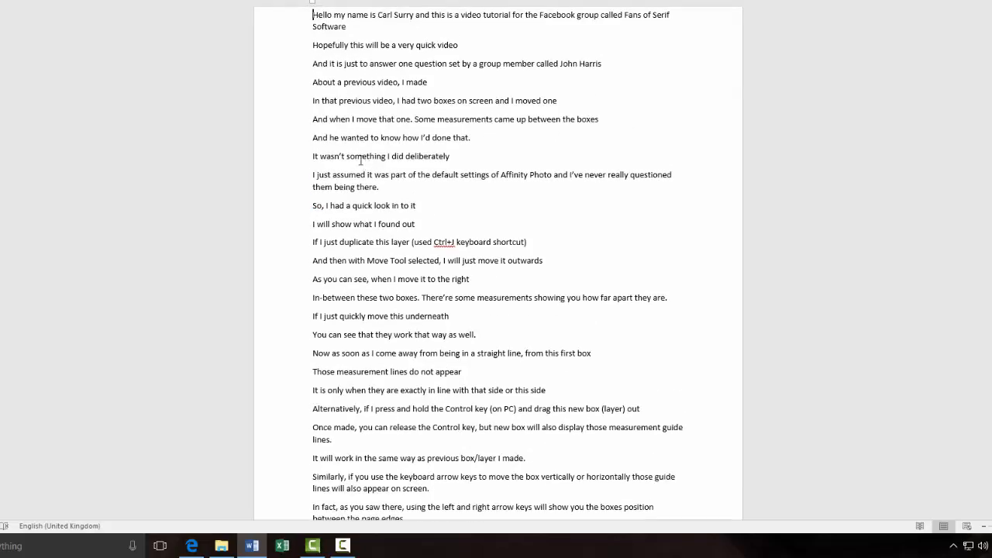
# Copy the opening greeting paragraph of the script in Word and switch back to the subtitle editor in Edge.
pyautogui.tripleClick(338, 17)
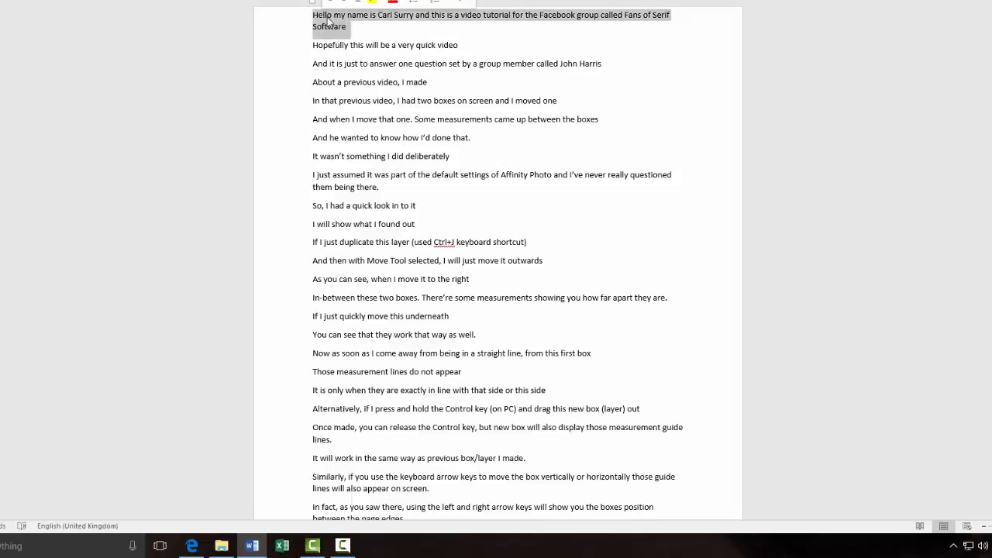
pyautogui.rightClick(329, 18)
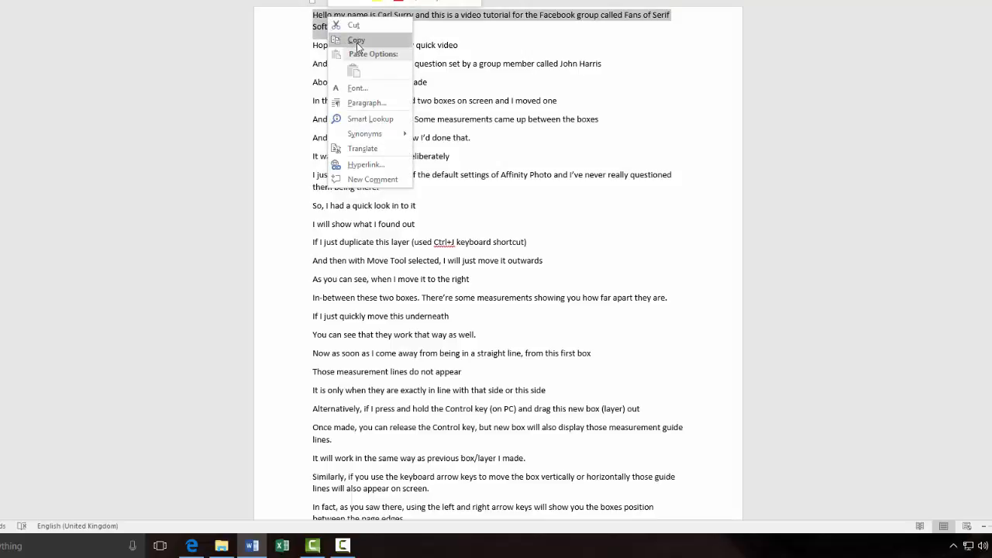
pyautogui.click(358, 41)
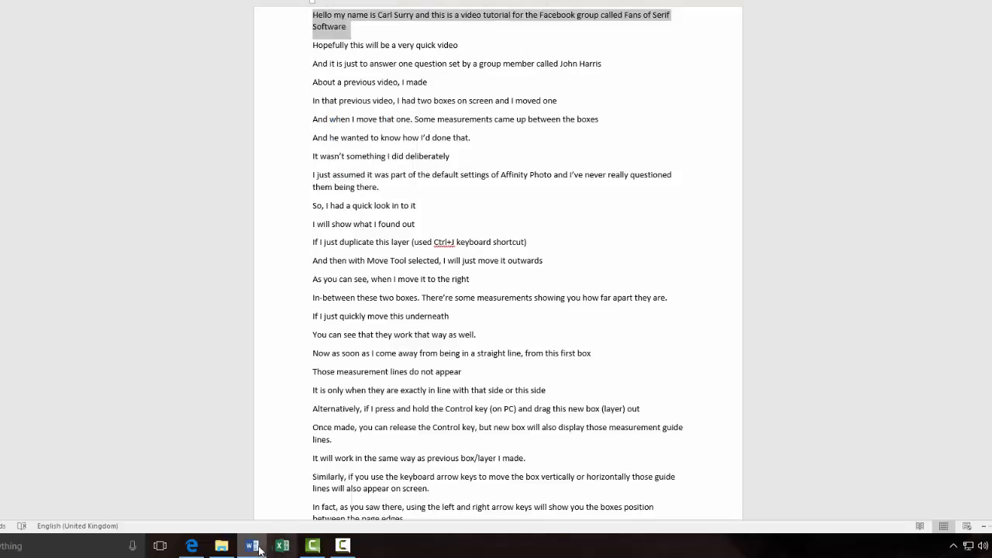
pyautogui.click(191, 546)
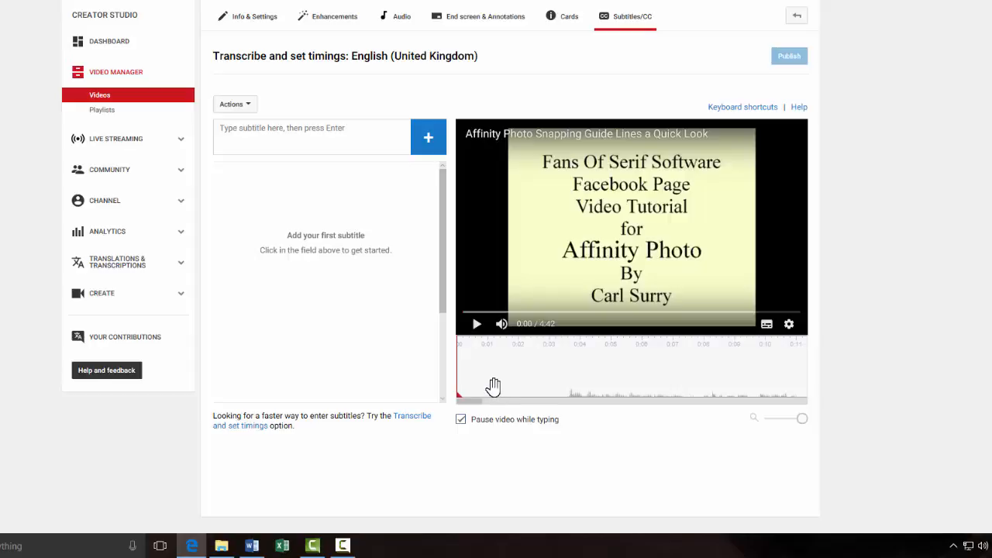
# Play the video to about 0:09, pause it, and add the copied opening greeting as the first subtitle.
pyautogui.click(477, 326)
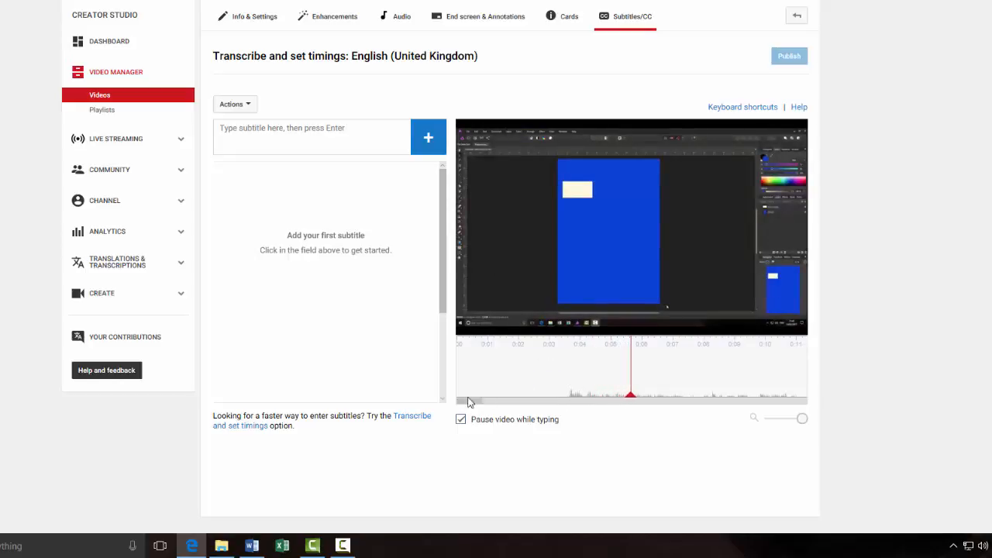
pyautogui.click(478, 326)
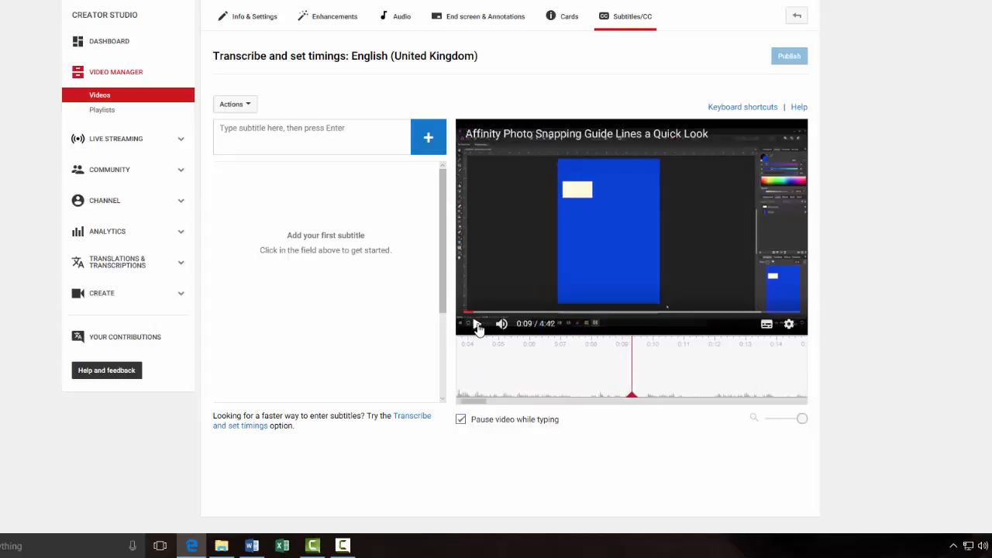
pyautogui.click(234, 130)
pyautogui.rightClick(234, 130)
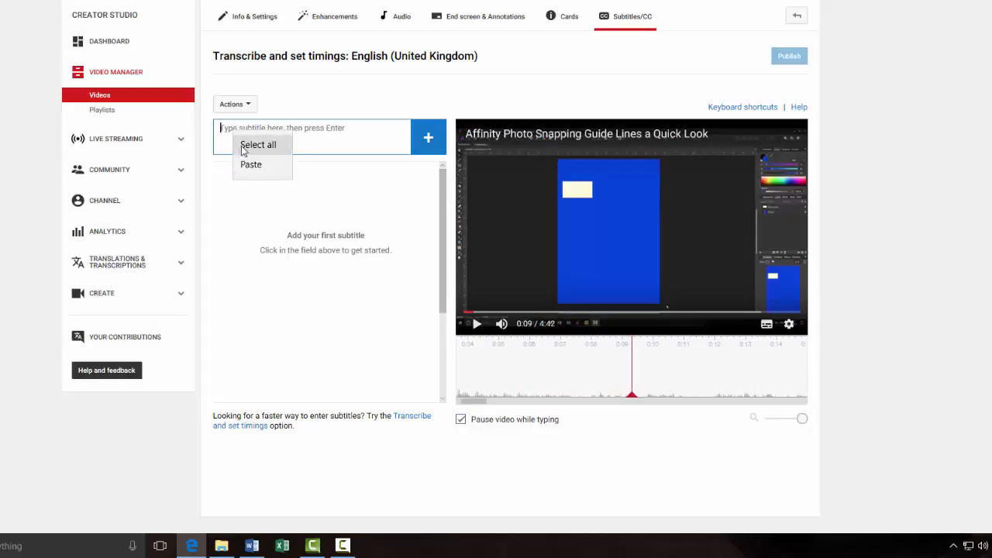
pyautogui.click(250, 165)
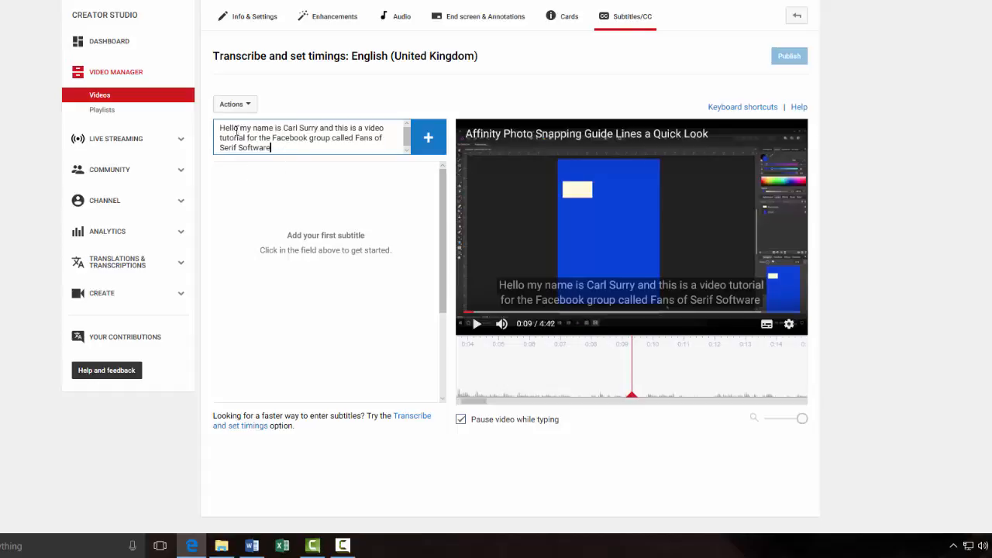
pyautogui.click(429, 140)
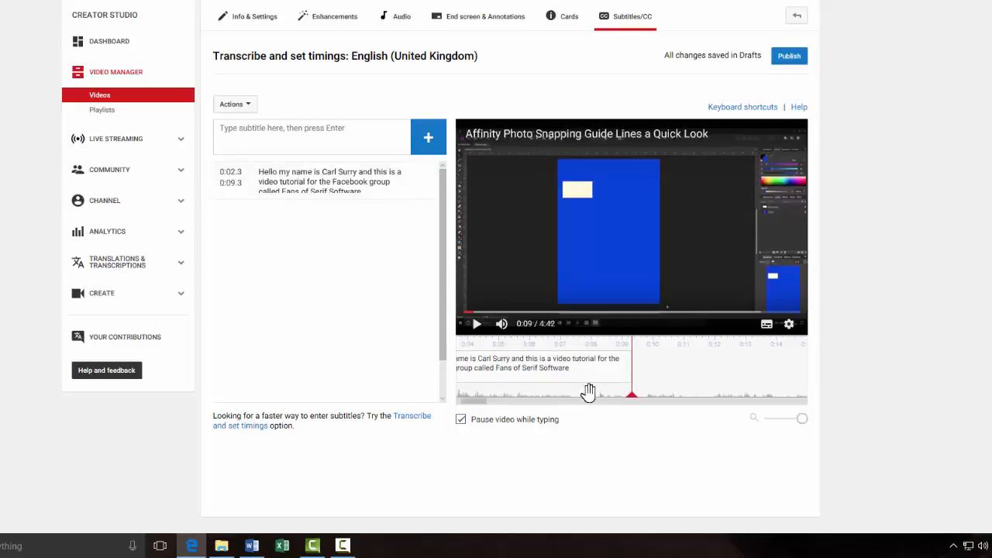
# Retime the greeting subtitle on the timeline against the audio so it runs from 0:03.7 to 0:11.2.
pyautogui.moveTo(539, 394); pyautogui.dragTo(615, 398)
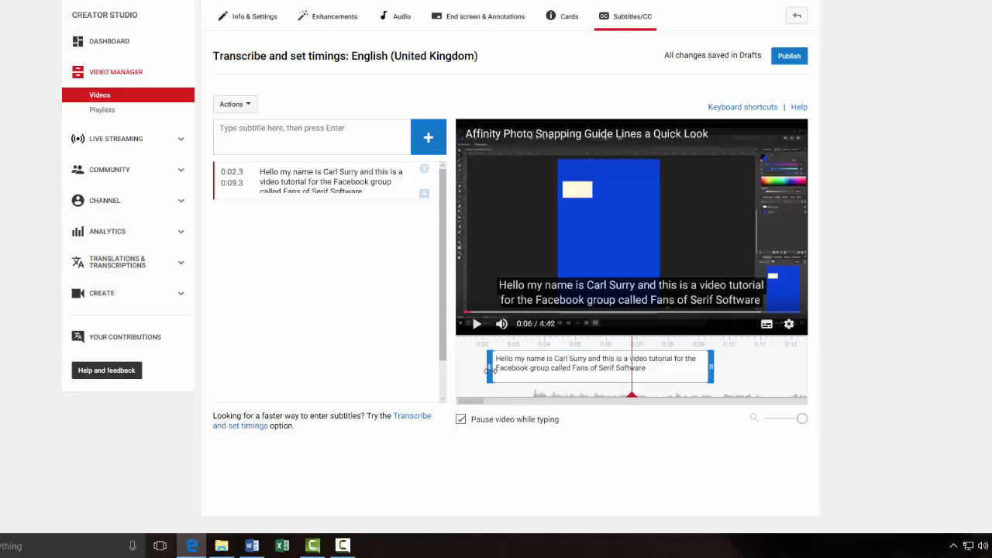
pyautogui.moveTo(489, 371); pyautogui.dragTo(539, 373)
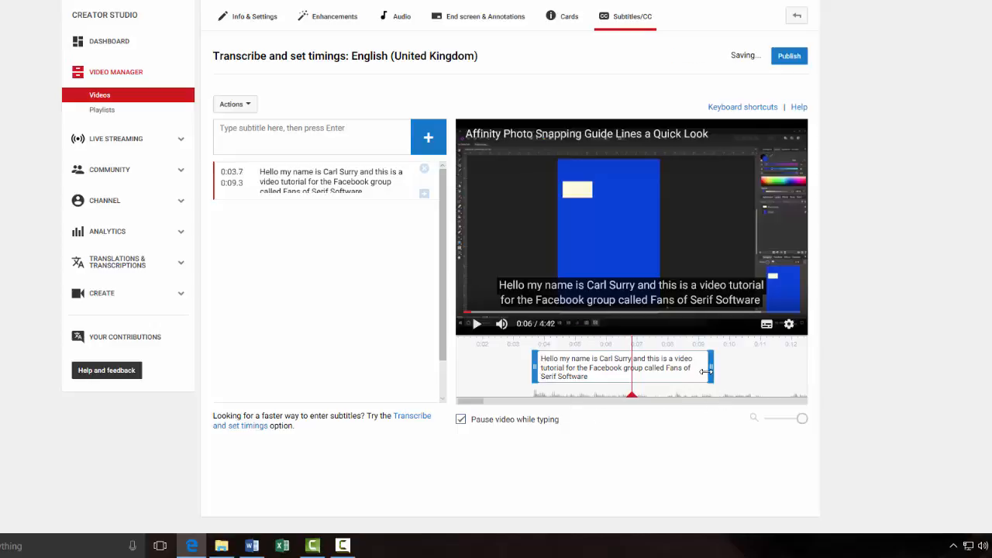
pyautogui.moveTo(707, 373)
pyautogui.mouseDown()
pyautogui.moveTo(639, 380)
pyautogui.moveTo(597, 398)
pyautogui.moveTo(527, 397)
pyautogui.mouseUp()
pyautogui.click(477, 324)
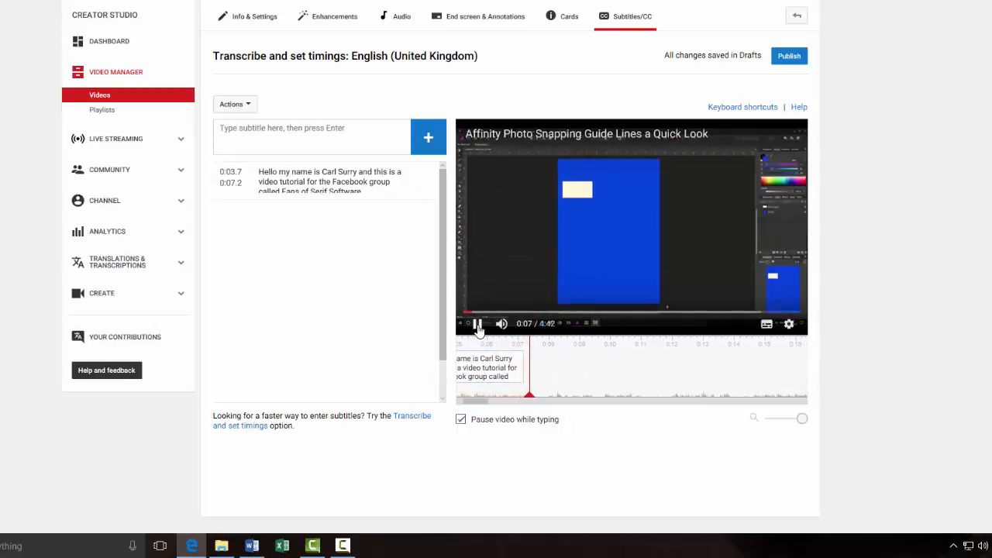
pyautogui.click(478, 325)
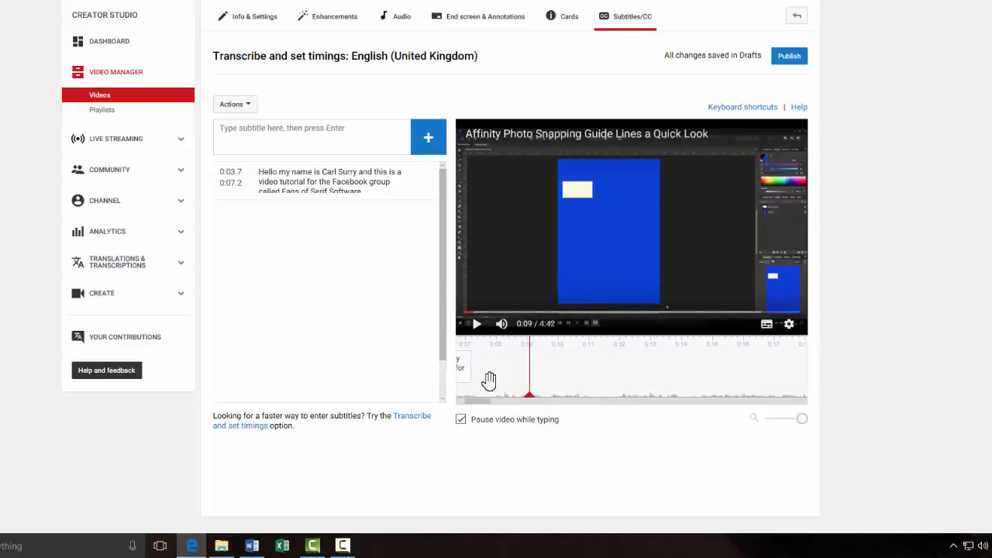
pyautogui.moveTo(472, 368); pyautogui.dragTo(582, 369)
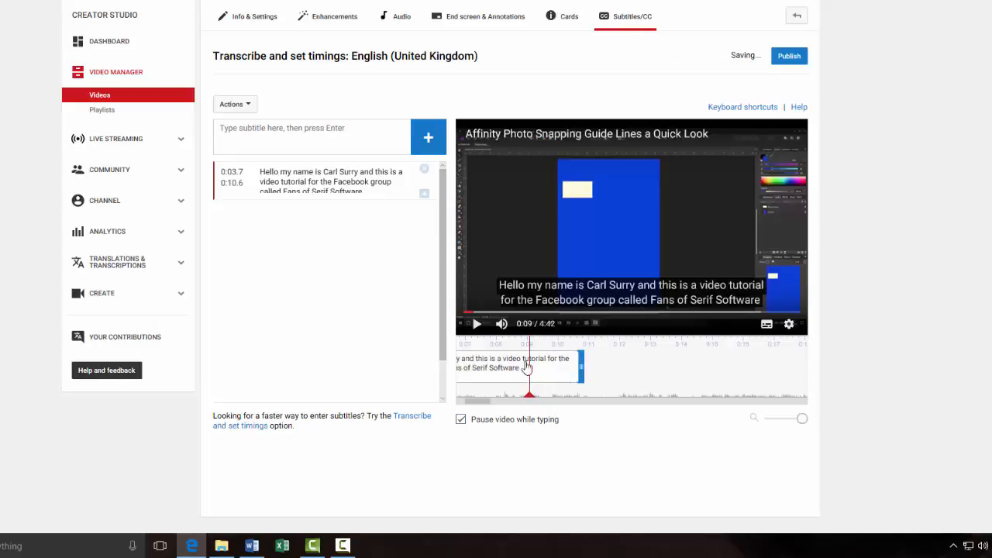
pyautogui.click(476, 326)
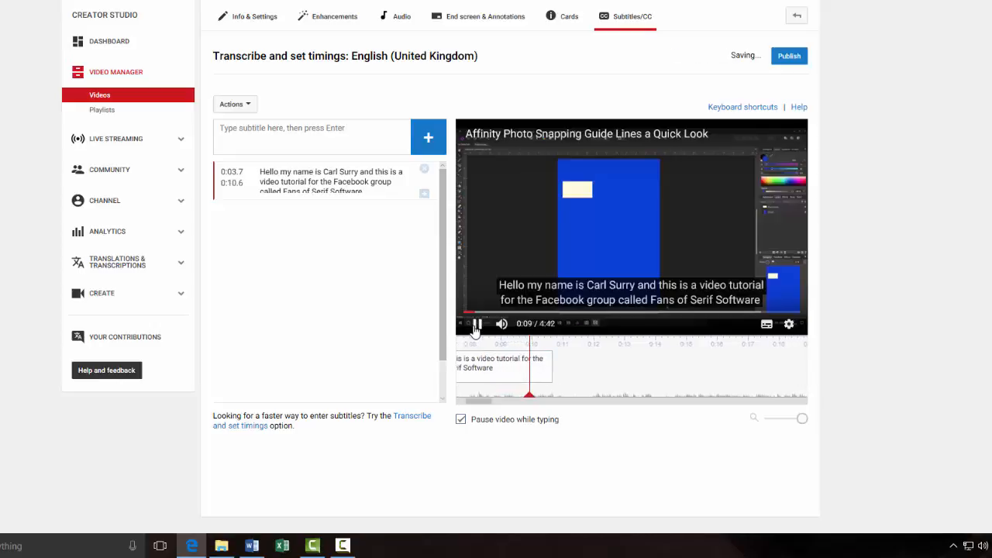
pyautogui.click(478, 326)
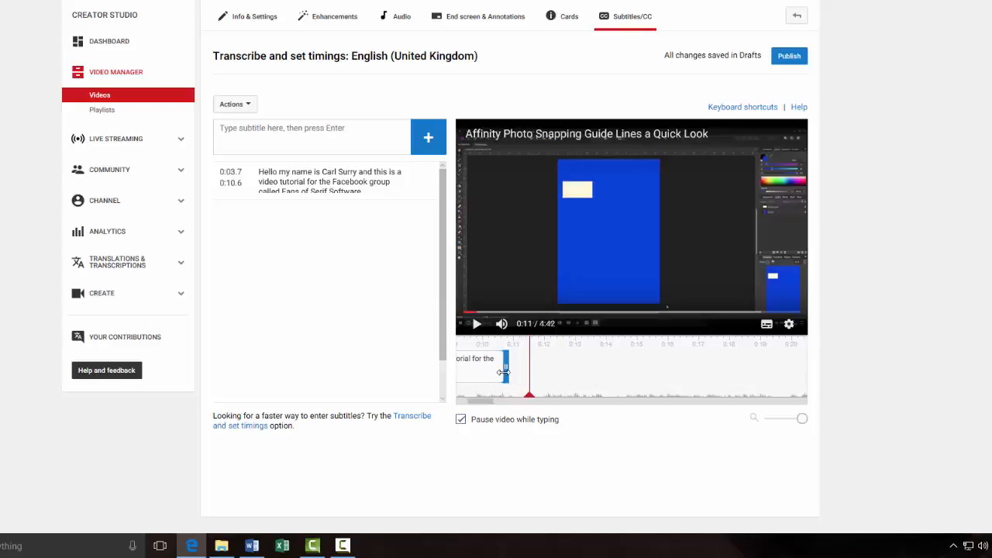
pyautogui.moveTo(503, 374); pyautogui.dragTo(522, 376)
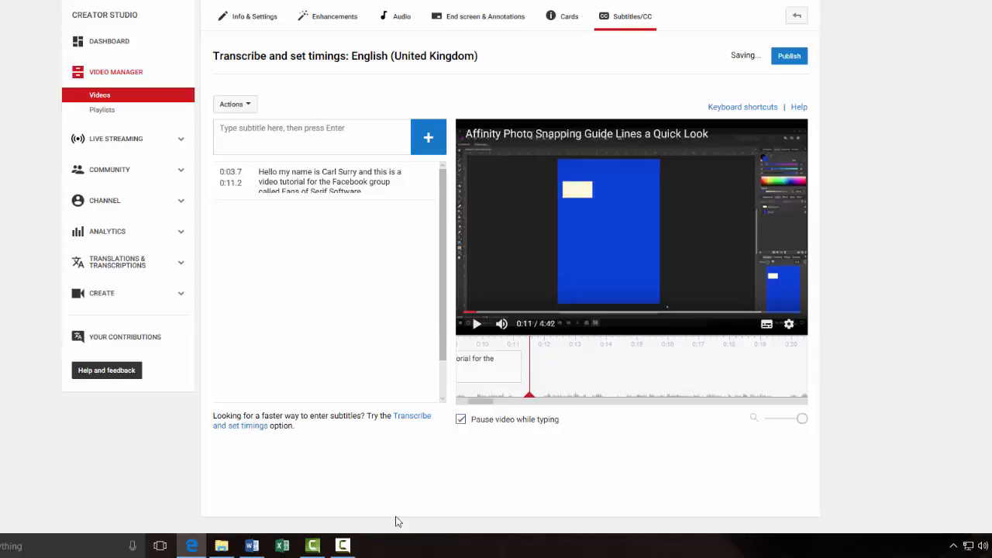
# Copy the line "Hopefully this will be a very quick video" from the Word script and return to the subtitle editor in Edge.
pyautogui.click(252, 546)
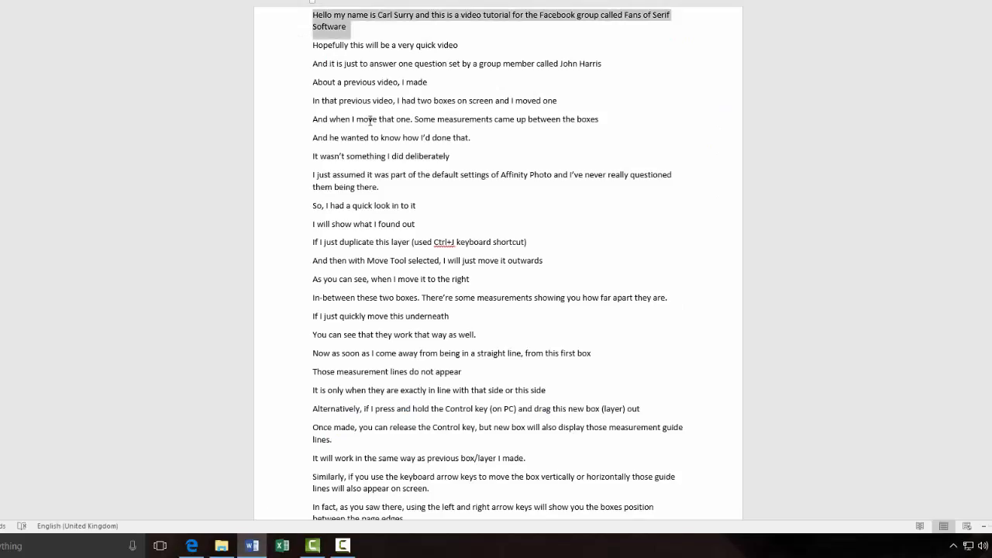
pyautogui.moveTo(458, 42); pyautogui.dragTo(325, 47)
pyautogui.rightClick(337, 52)
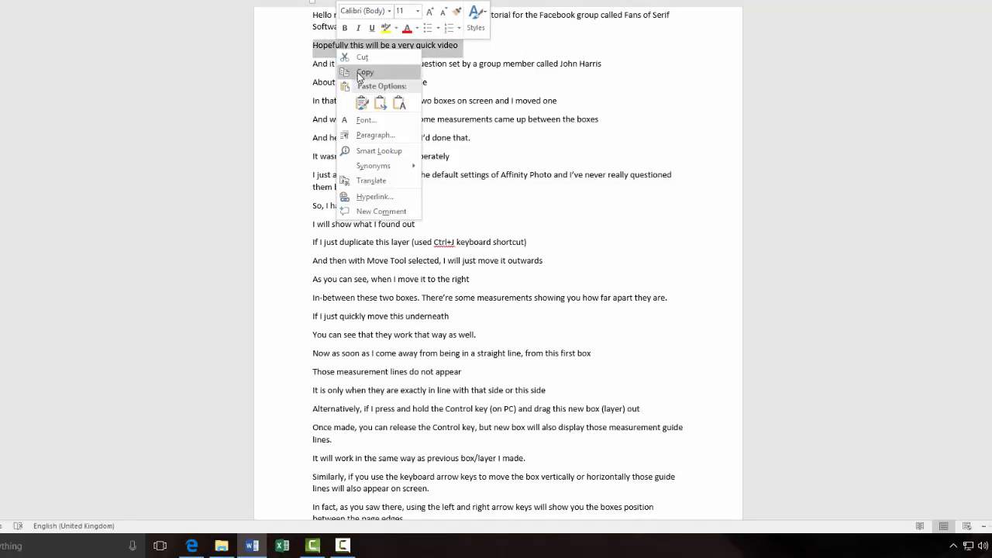
pyautogui.click(362, 71)
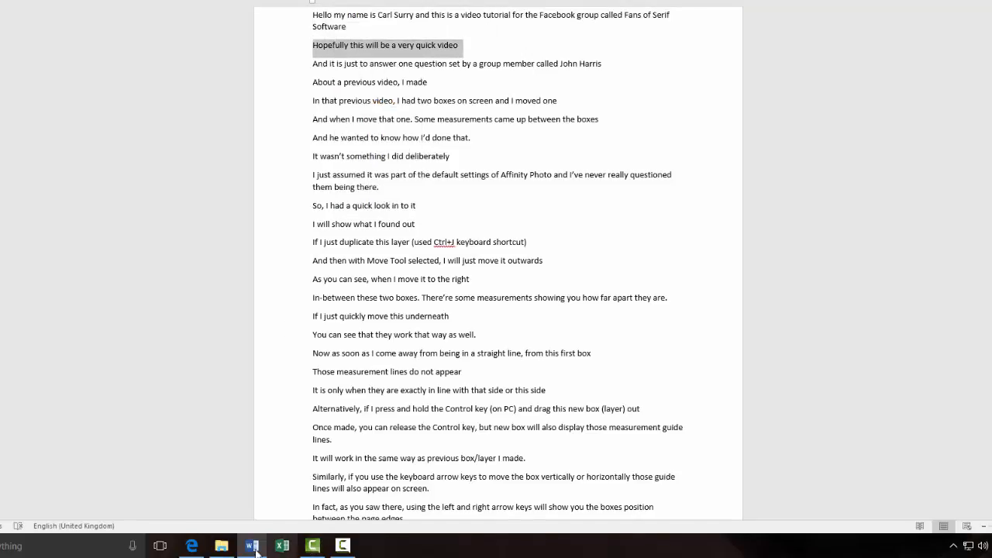
pyautogui.click(191, 547)
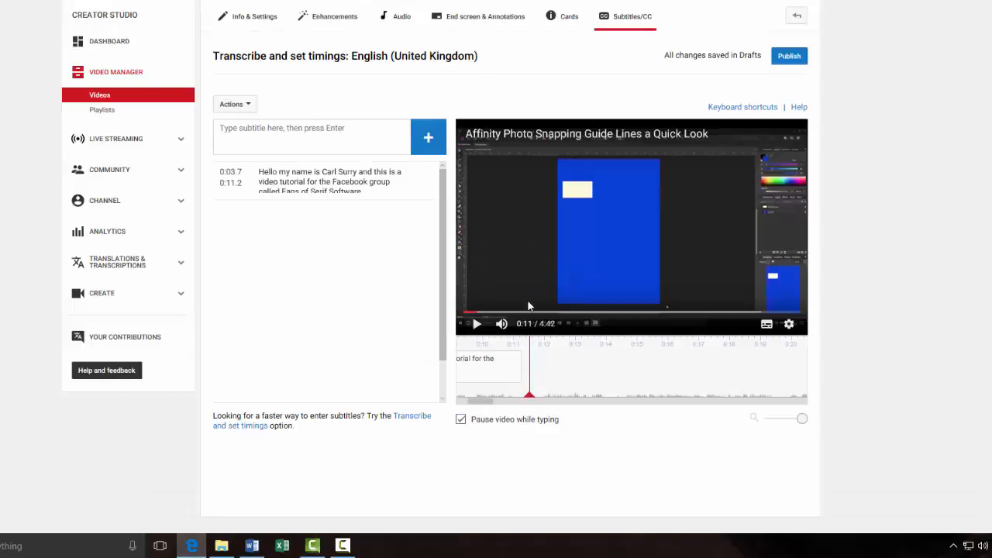
# Play the video on to about 0:12 and add "Hopefully this will be a very quick video" as the second subtitle.
pyautogui.click(477, 330)
pyautogui.click(478, 329)
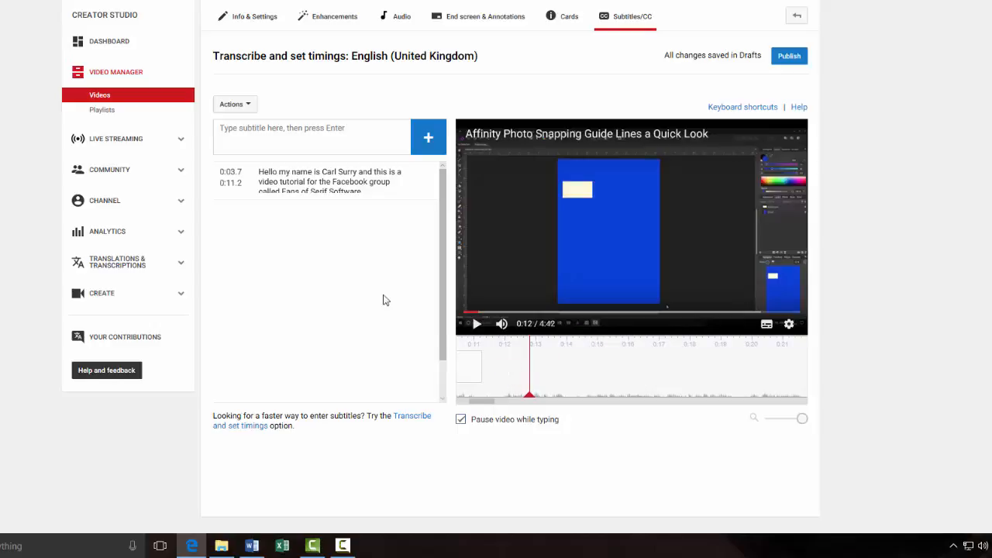
pyautogui.click(246, 129)
pyautogui.rightClick(246, 130)
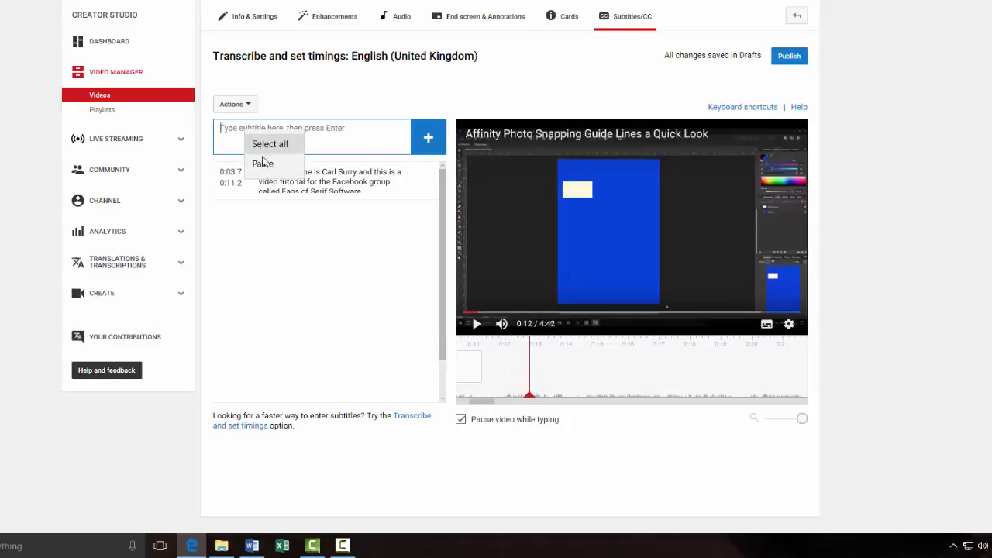
pyautogui.click(264, 162)
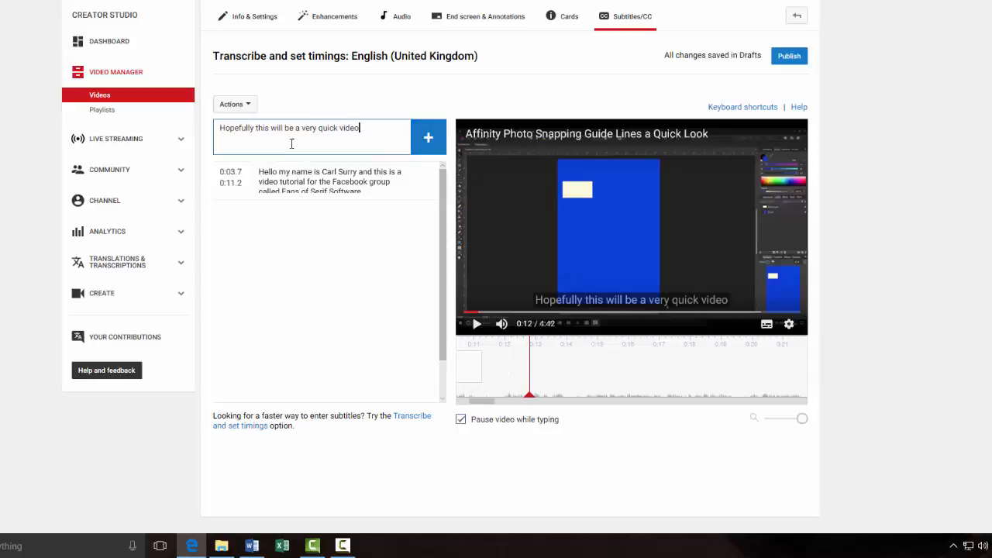
pyautogui.click(429, 139)
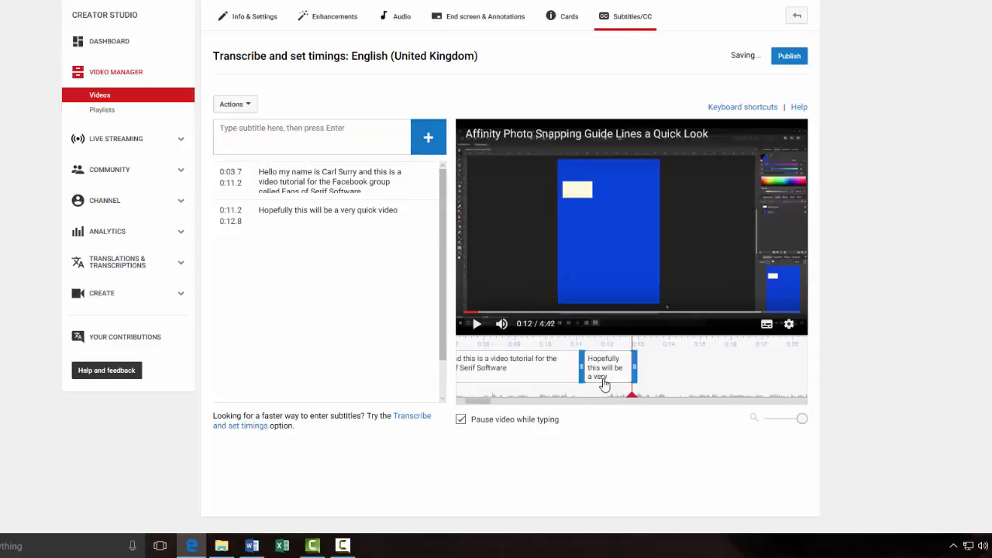
# Retime the second subtitle on the timeline to run from 0:12.1 to 0:14.1, checking it against playback.
pyautogui.moveTo(604, 385); pyautogui.dragTo(667, 380)
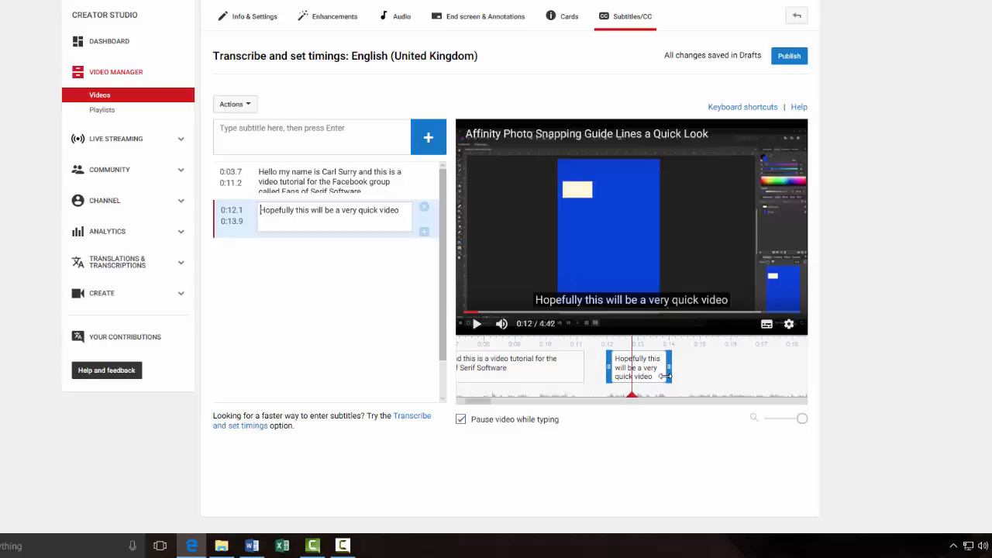
pyautogui.moveTo(669, 377); pyautogui.dragTo(604, 400)
pyautogui.click(476, 324)
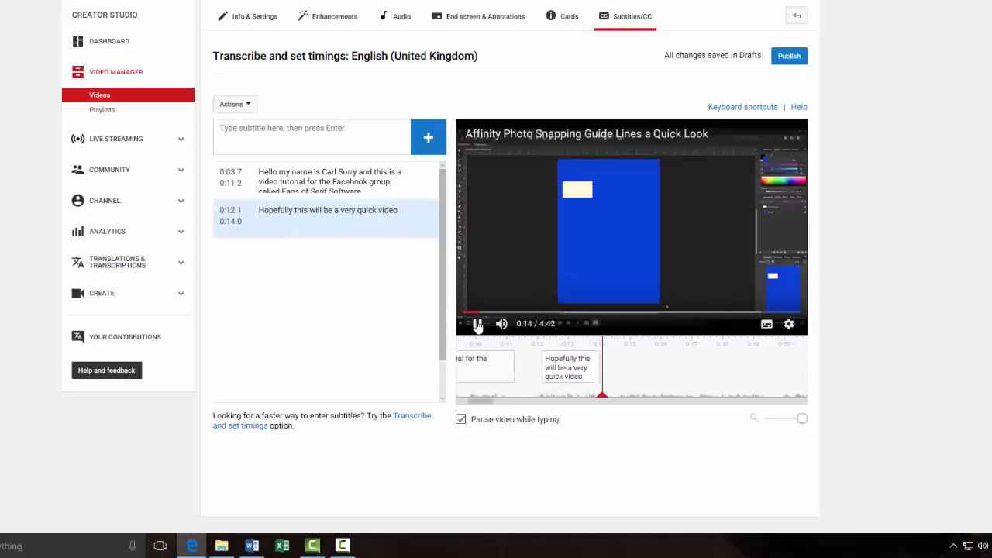
pyautogui.click(476, 325)
pyautogui.moveTo(571, 361)
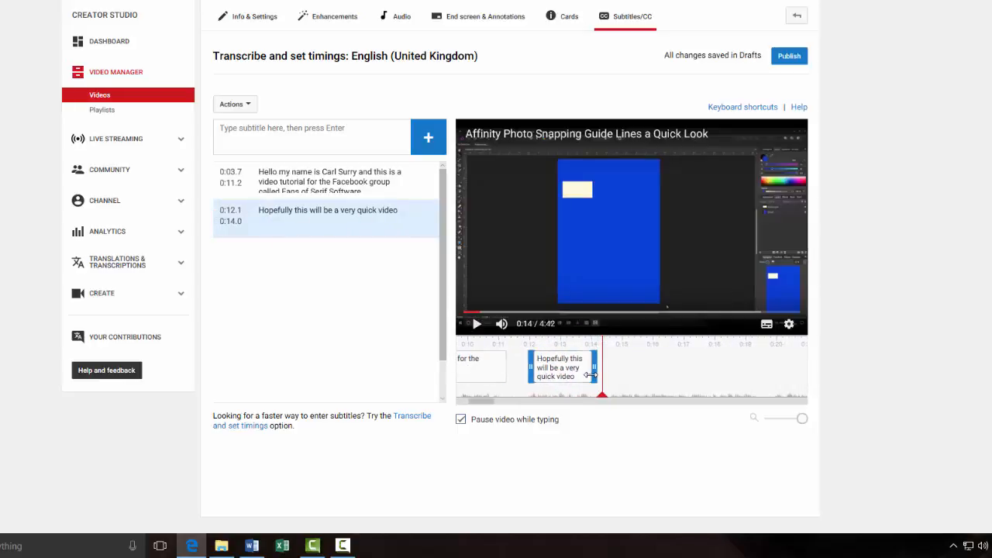
pyautogui.moveTo(595, 375); pyautogui.dragTo(598, 375)
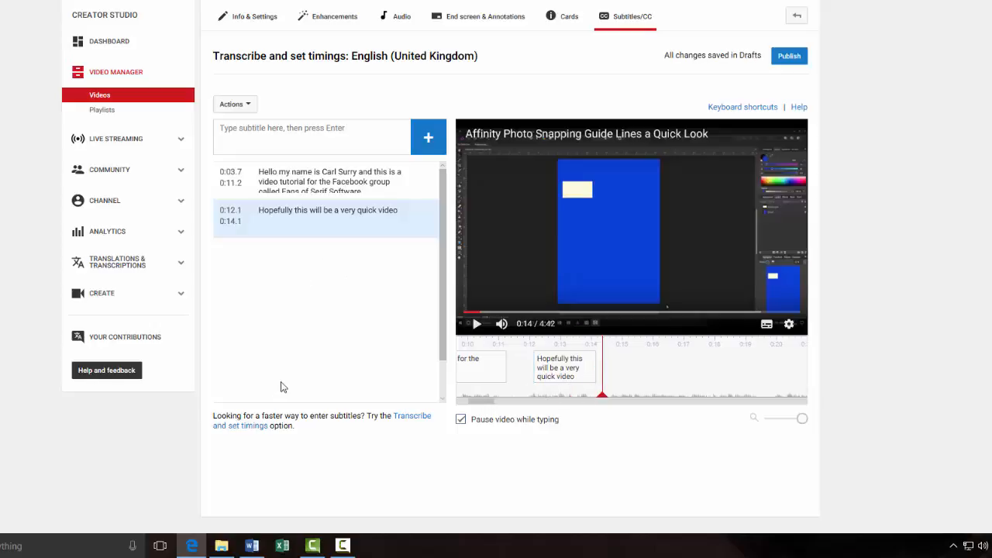
# Copy the script line about answering one group member's question in Word and return to the subtitle editor in Edge.
pyautogui.click(252, 546)
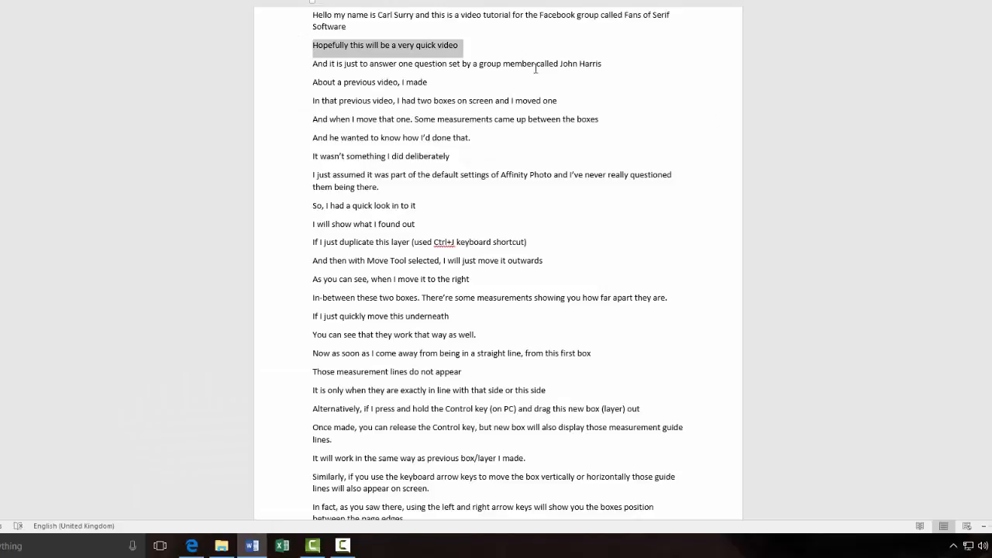
pyautogui.moveTo(604, 64); pyautogui.dragTo(321, 70)
pyautogui.hotkey('ctrl', 'c')
pyautogui.rightClick(321, 69)
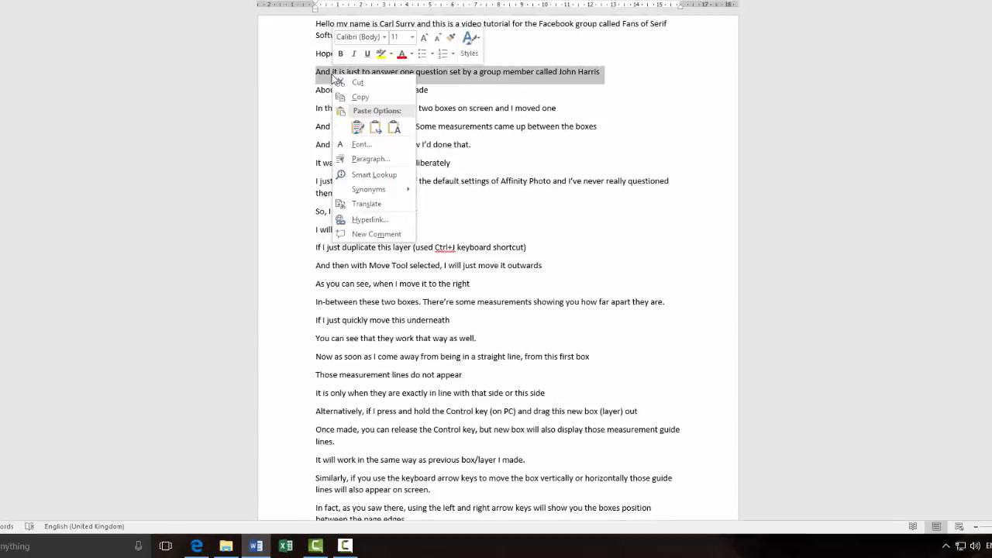
pyautogui.press('Escape')
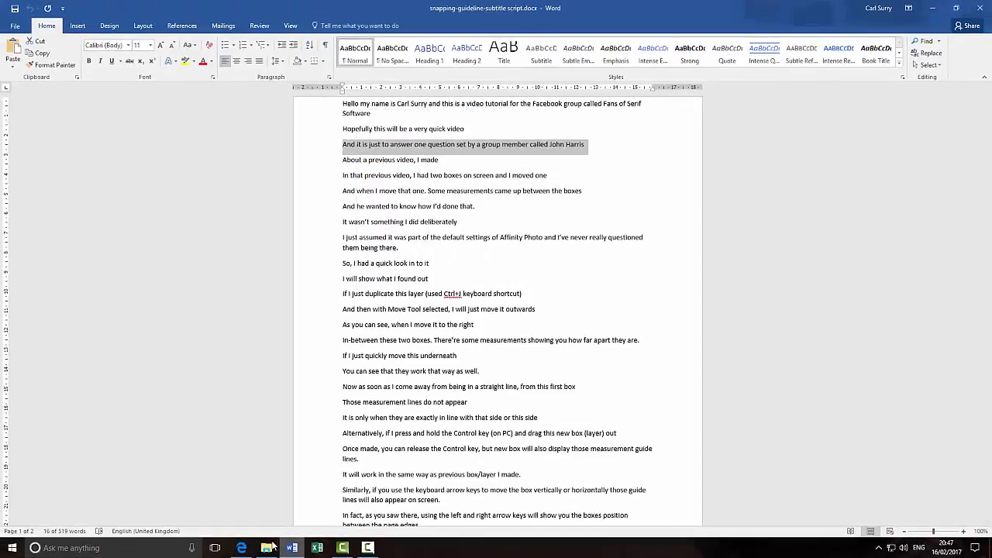
pyautogui.click(241, 548)
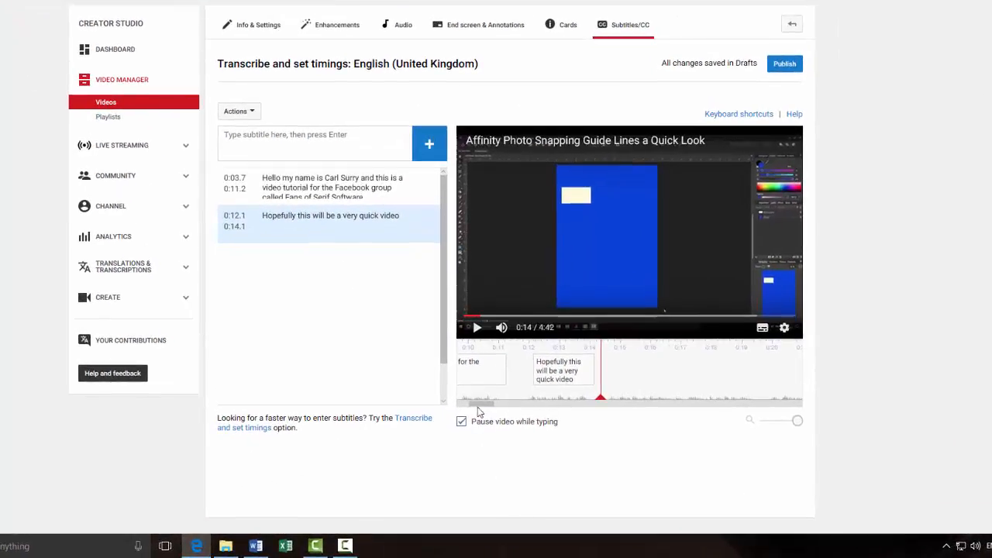
# Play the video on to about 0:15 and add the copied line about the group member's question as the third subtitle.
pyautogui.click(477, 329)
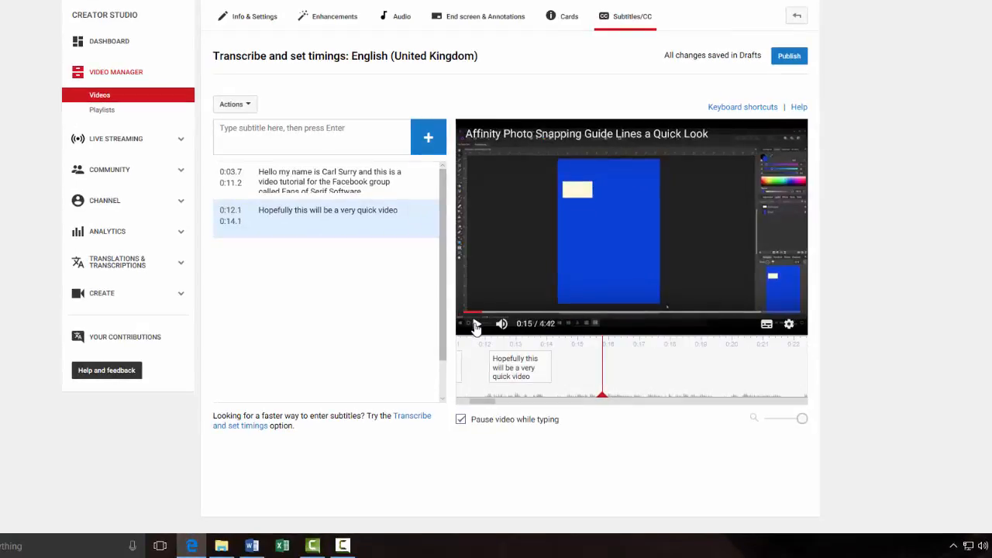
pyautogui.click(248, 128)
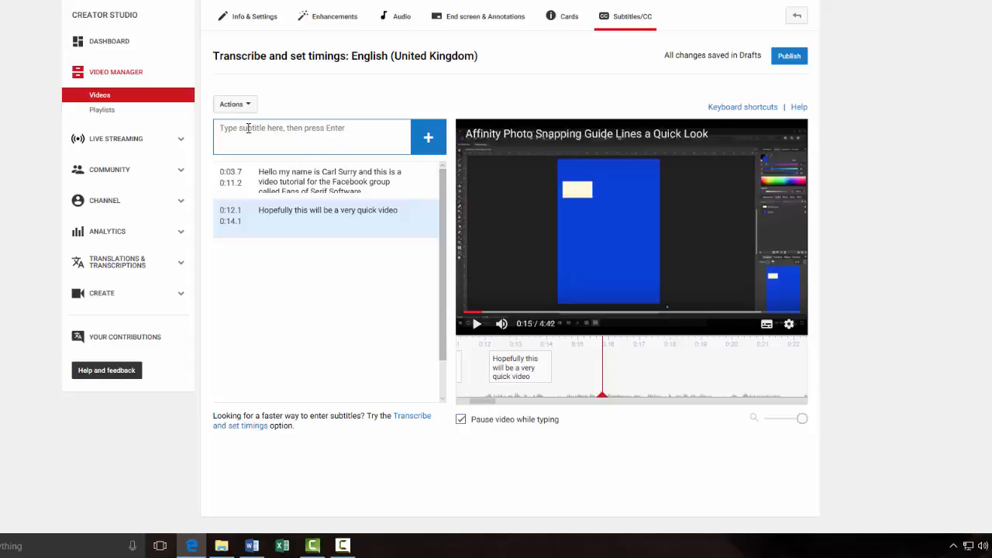
pyautogui.rightClick(248, 128)
pyautogui.click(260, 162)
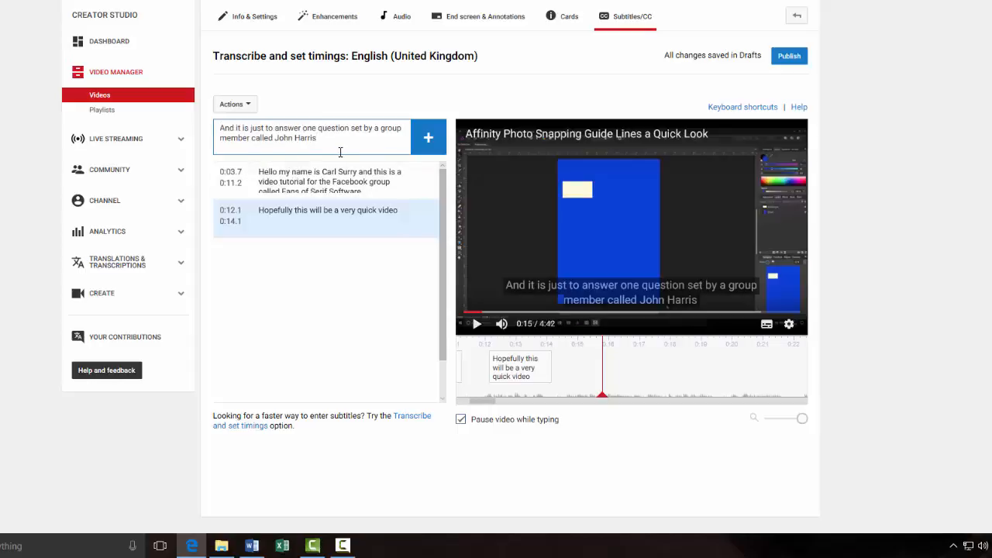
pyautogui.click(427, 141)
# Retime the third subtitle on the timeline to run from 0:14.7 to 0:19.5, checking it against playback.
pyautogui.moveTo(601, 388)
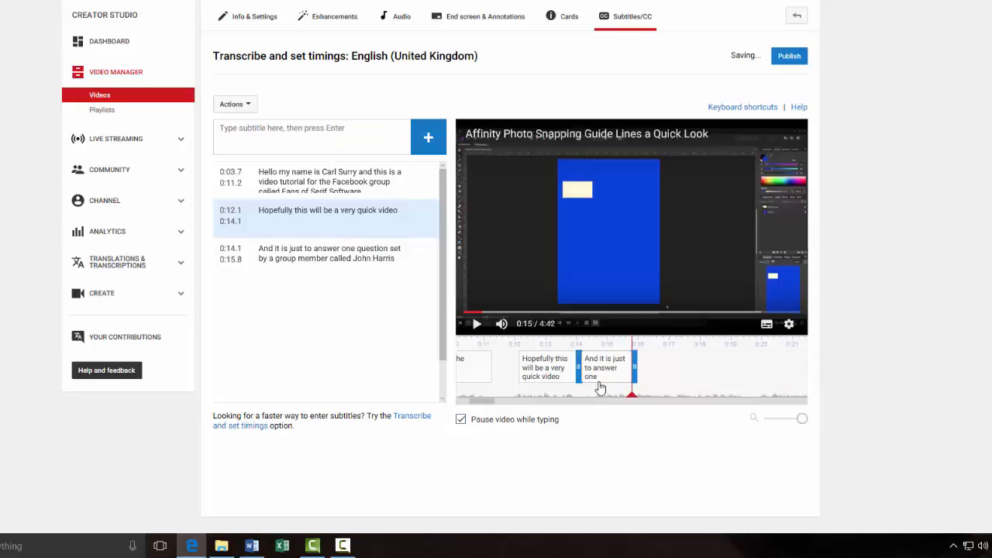
pyautogui.moveTo(601, 383); pyautogui.dragTo(764, 375)
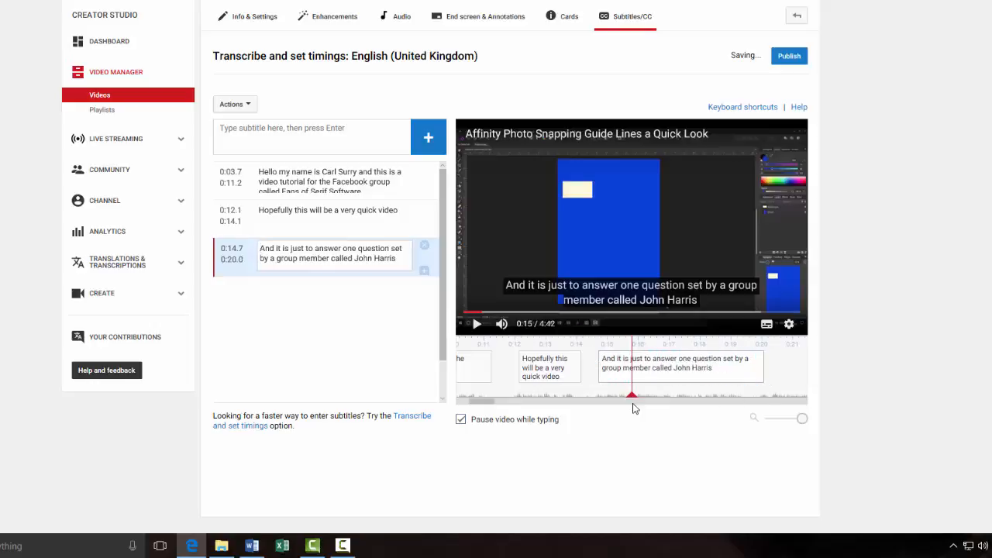
pyautogui.moveTo(635, 400); pyautogui.dragTo(591, 400)
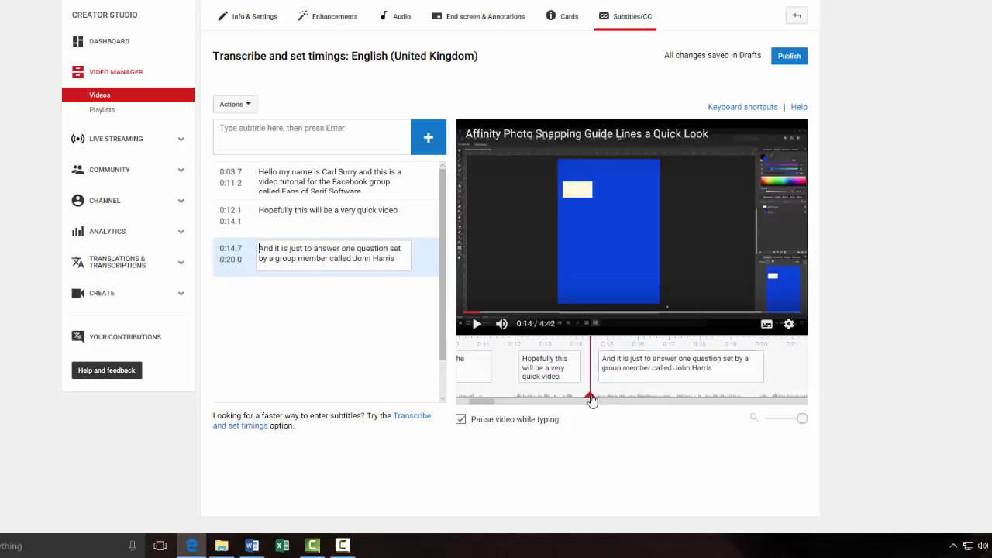
pyautogui.click(476, 325)
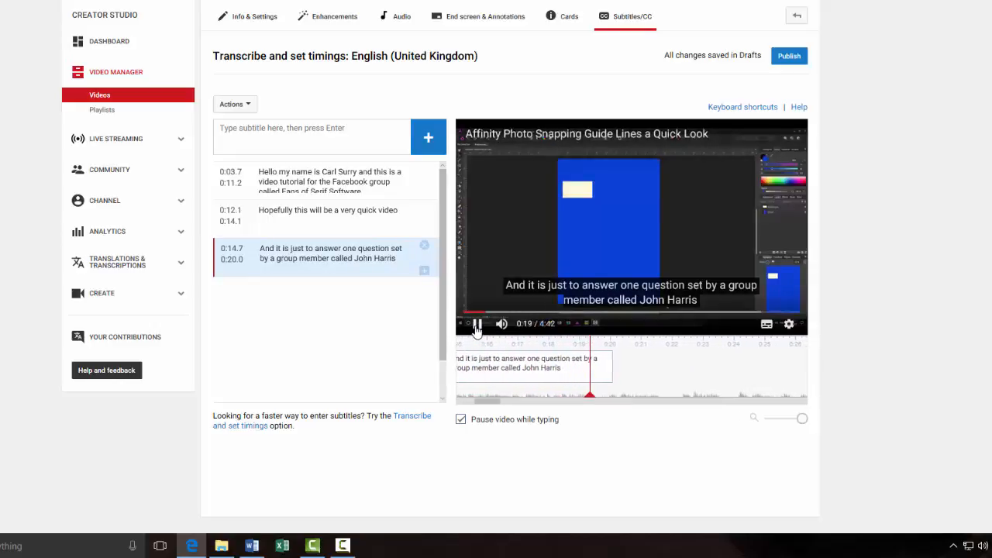
pyautogui.click(477, 326)
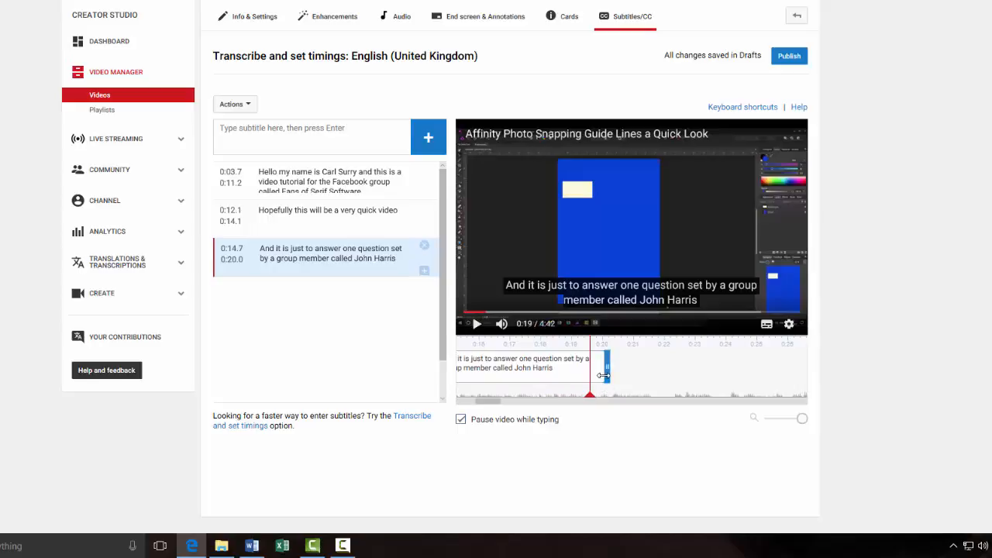
pyautogui.moveTo(596, 375); pyautogui.dragTo(592, 375)
pyautogui.moveTo(590, 375); pyautogui.dragTo(585, 375)
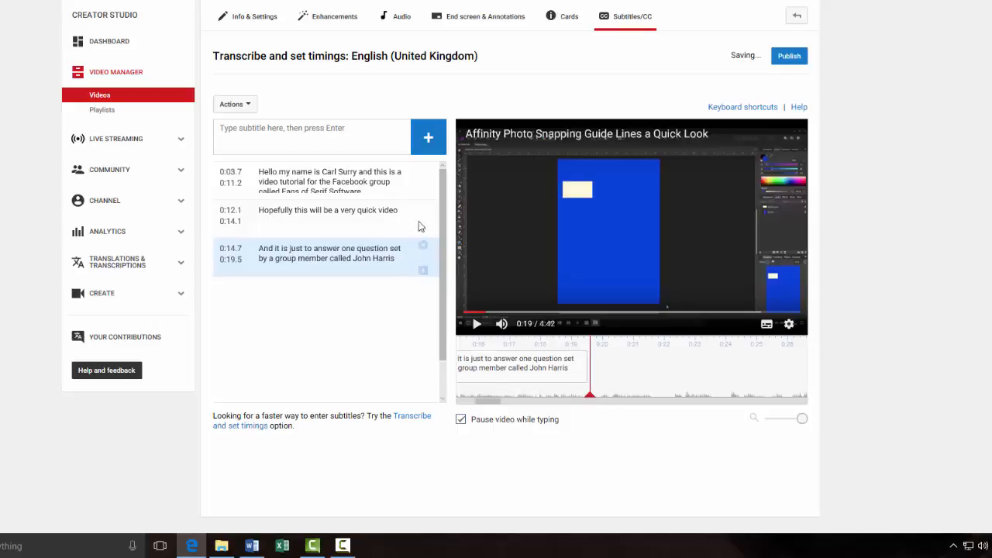
# Play the video on to about 0:20, copy the script line "About a previous video, I made" in Word and return to the subtitle editor in Edge.
pyautogui.click(477, 330)
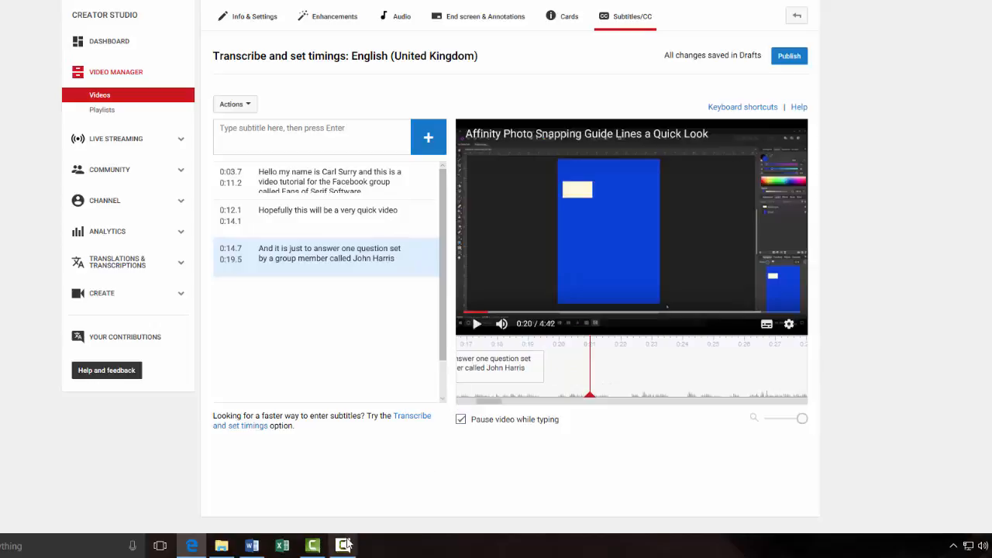
pyautogui.click(252, 546)
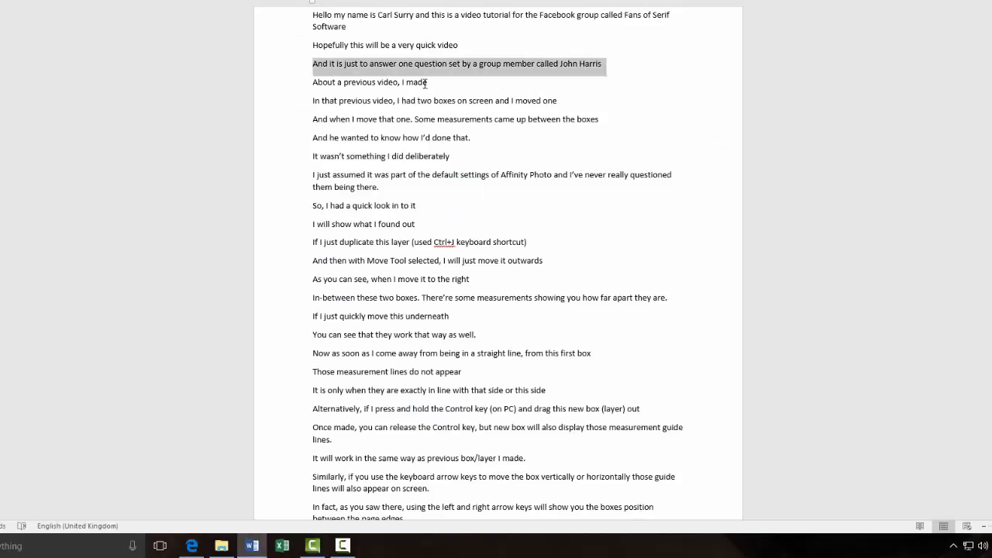
pyautogui.moveTo(429, 83); pyautogui.dragTo(318, 85)
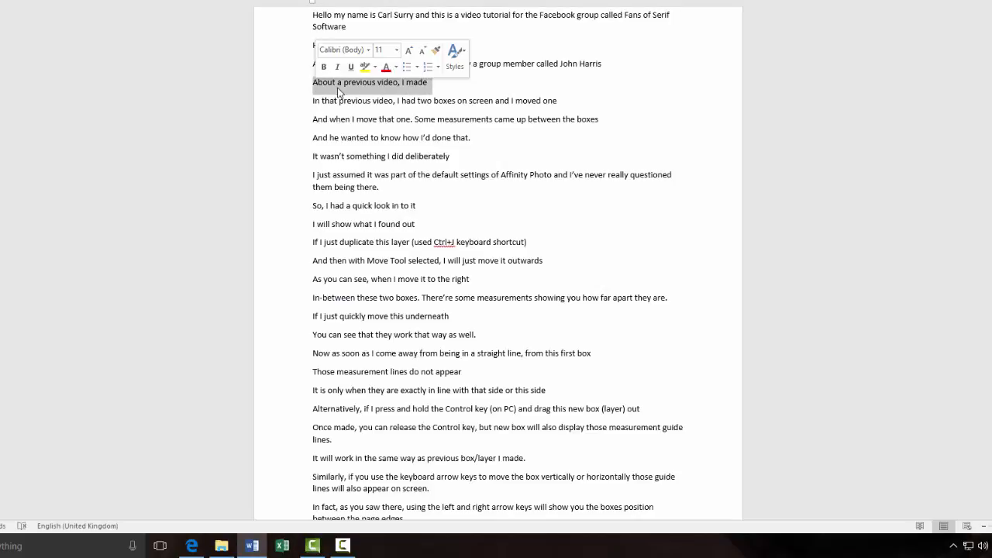
pyautogui.rightClick(347, 87)
pyautogui.click(372, 109)
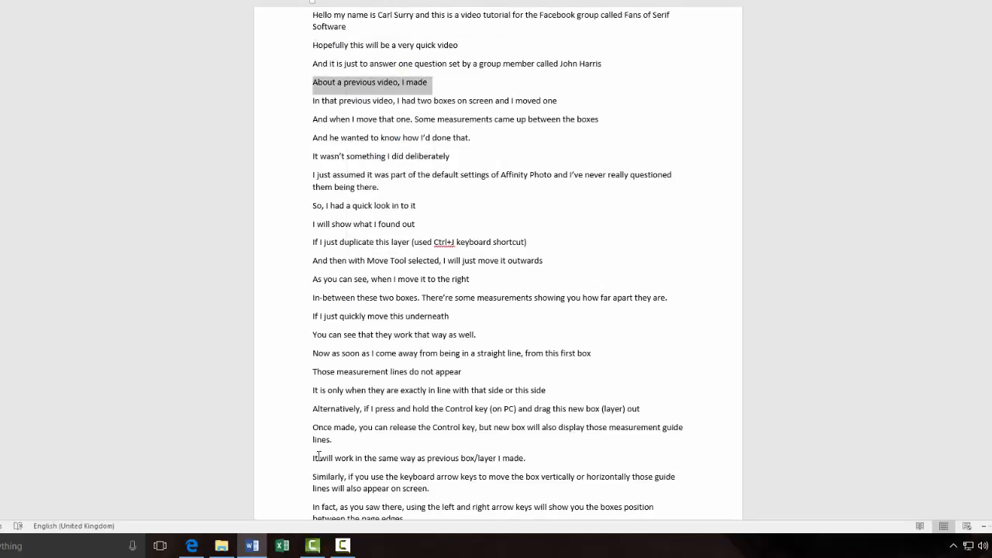
pyautogui.click(191, 546)
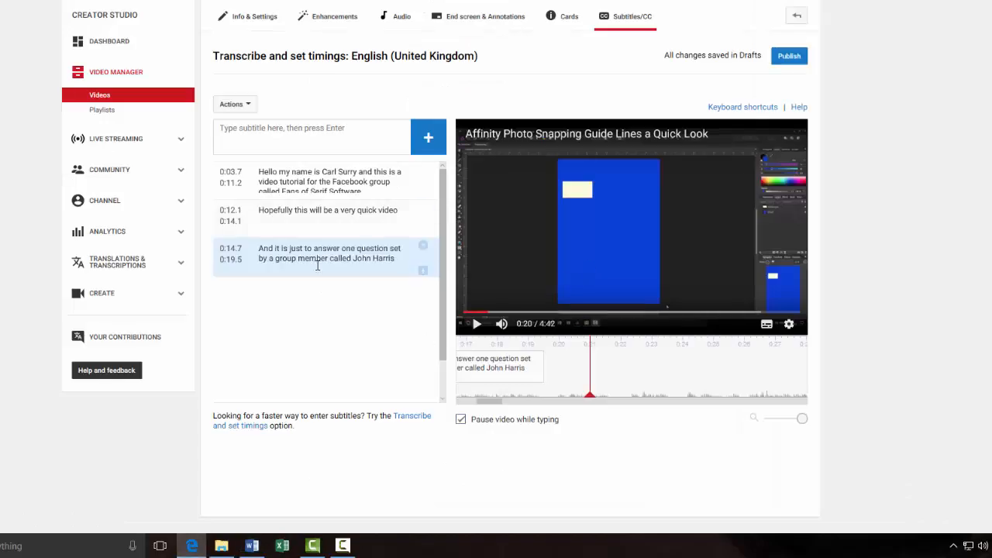
# Add the copied line "About a previous video, I made" as the fourth subtitle.
pyautogui.rightClick(230, 130)
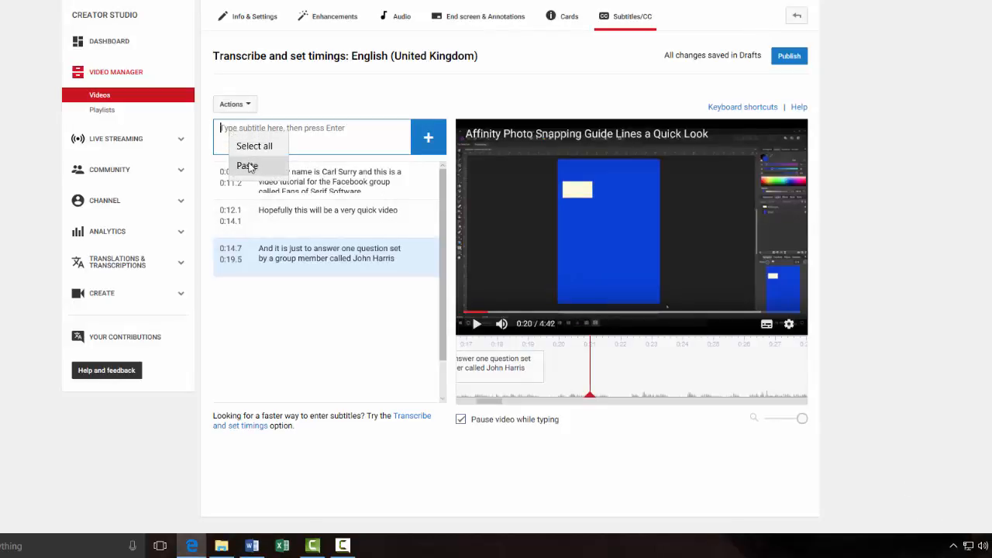
pyautogui.click(245, 164)
pyautogui.click(426, 138)
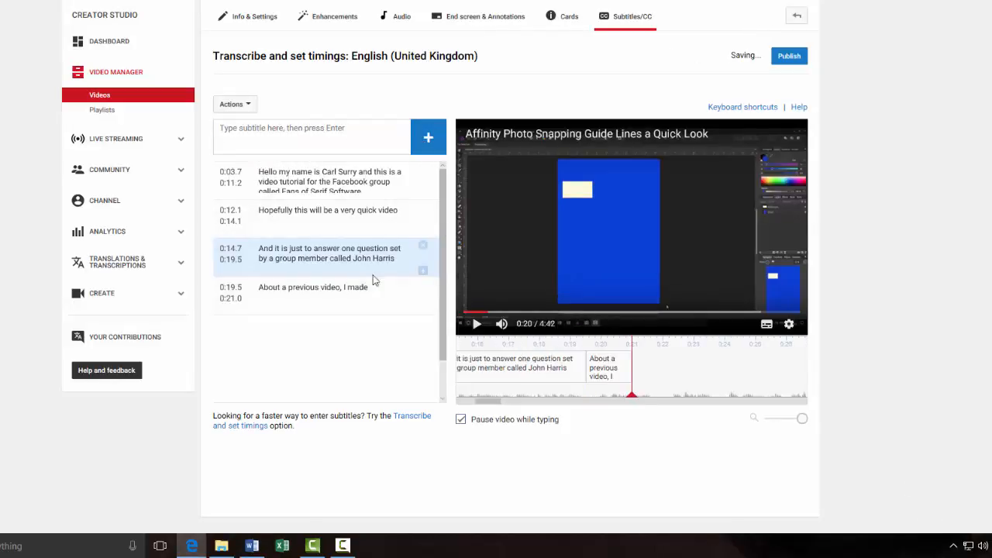
# Retime the fourth subtitle on the timeline to start at 0:19.8 and end at about 0:22, checking it against playback.
pyautogui.moveTo(602, 380)
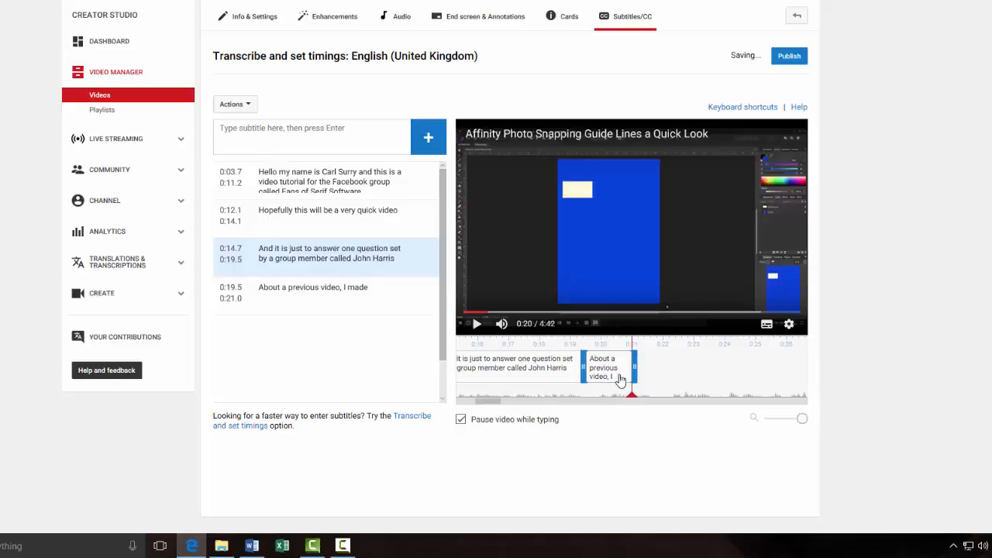
pyautogui.moveTo(636, 374); pyautogui.dragTo(524, 397)
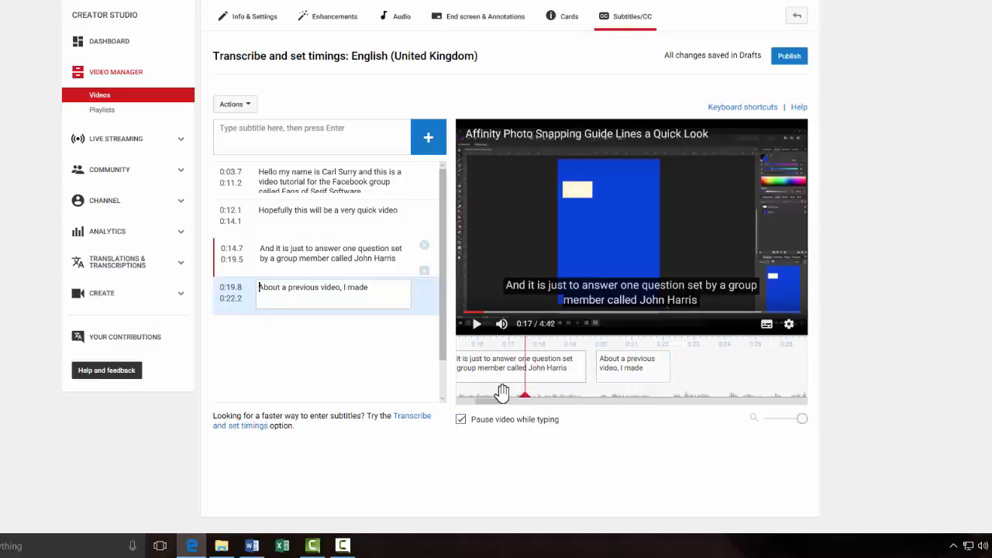
pyautogui.click(477, 325)
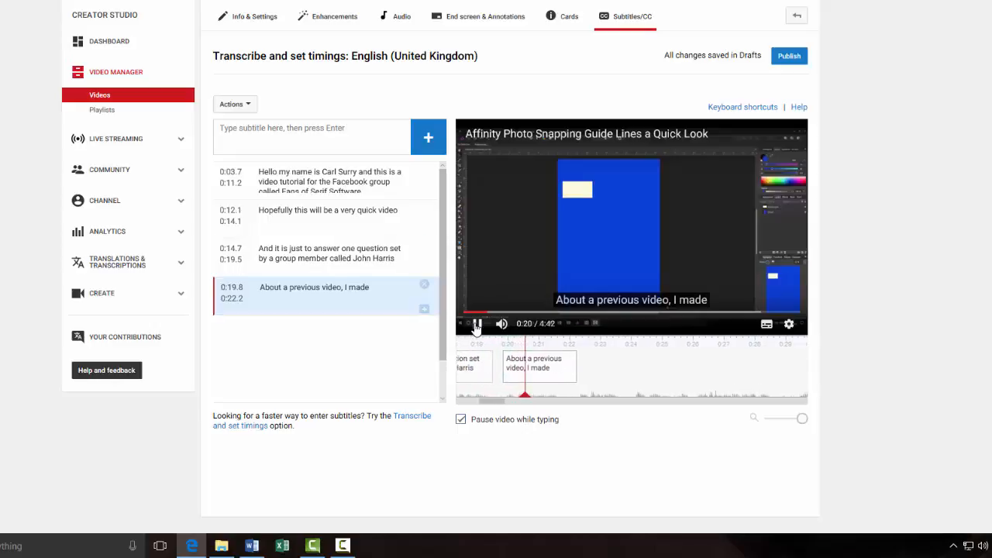
pyautogui.click(477, 324)
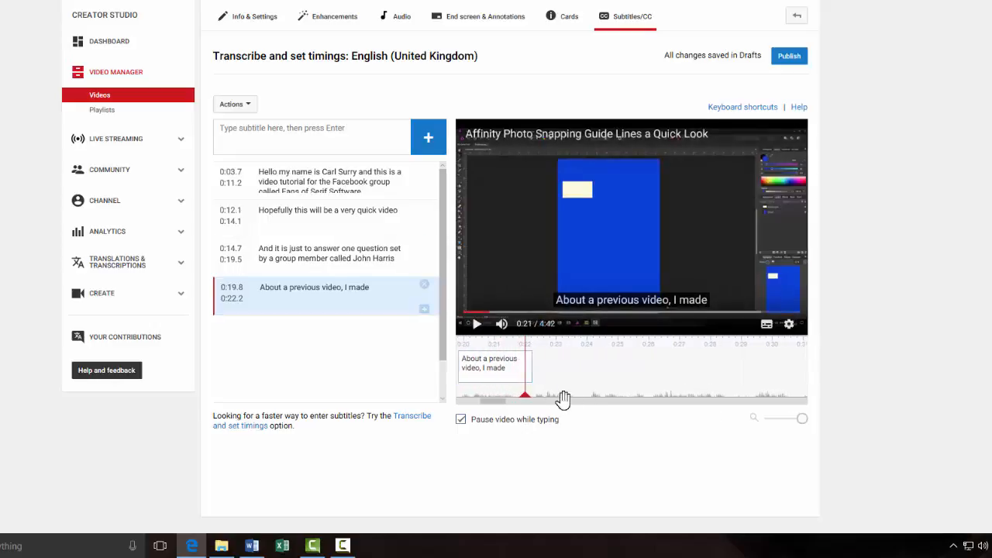
pyautogui.moveTo(530, 368); pyautogui.dragTo(520, 368)
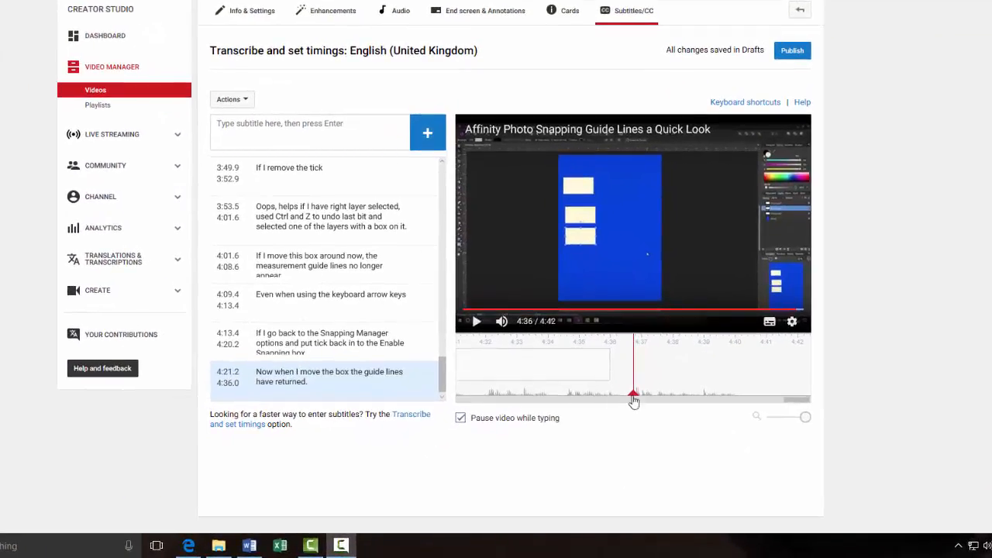
# Scrub between 4:34 and 4:36 to examine the end of the last subtitle, leaving the playhead at about 4:36.
pyautogui.moveTo(634, 397); pyautogui.dragTo(572, 397)
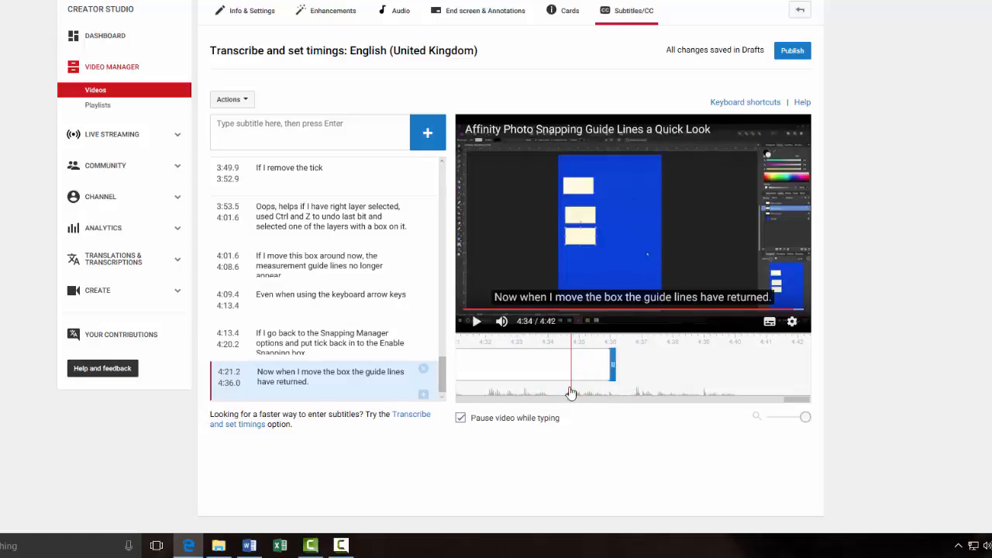
pyautogui.moveTo(574, 398)
pyautogui.mouseDown()
pyautogui.moveTo(656, 398)
pyautogui.moveTo(625, 393)
pyautogui.mouseUp()
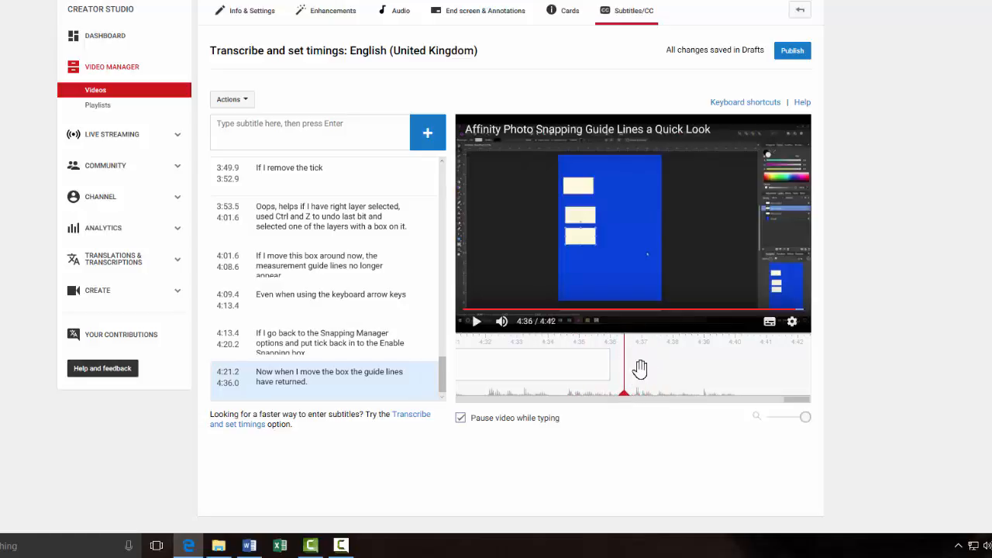
pyautogui.moveTo(660, 375)
pyautogui.mouseDown()
pyautogui.moveTo(718, 372)
pyautogui.moveTo(654, 381)
pyautogui.moveTo(721, 369)
pyautogui.moveTo(674, 372)
pyautogui.mouseUp()
pyautogui.moveTo(735, 375); pyautogui.dragTo(658, 372)
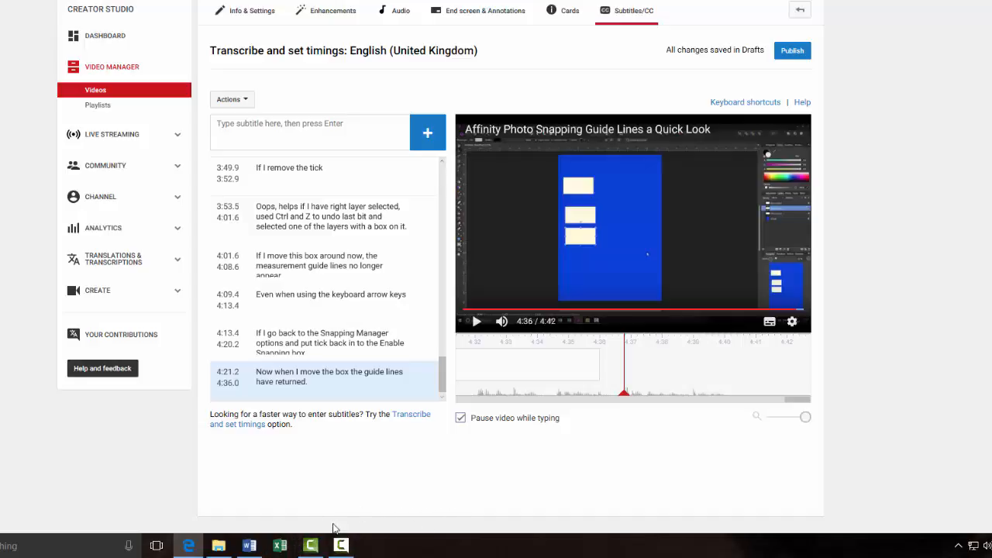
# Copy the second-to-last script line, about answering the question and helping others, in Word and return to the subtitle editor in Edge.
pyautogui.click(249, 547)
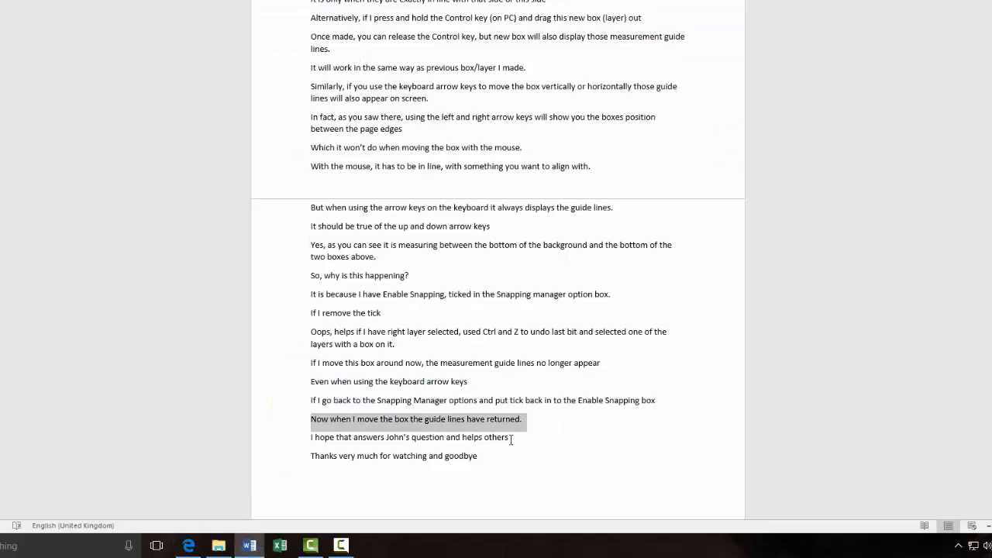
pyautogui.moveTo(511, 440); pyautogui.dragTo(325, 450)
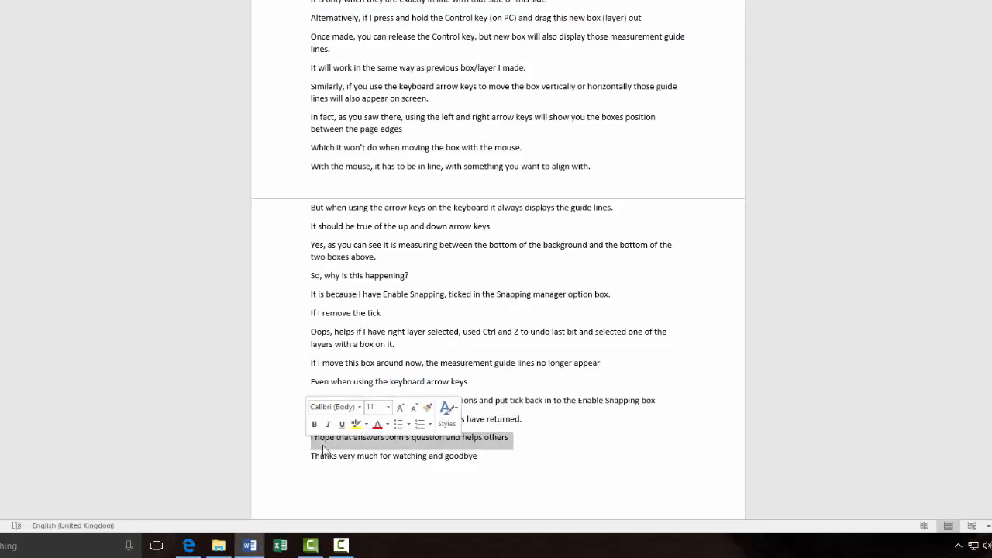
pyautogui.rightClick(353, 443)
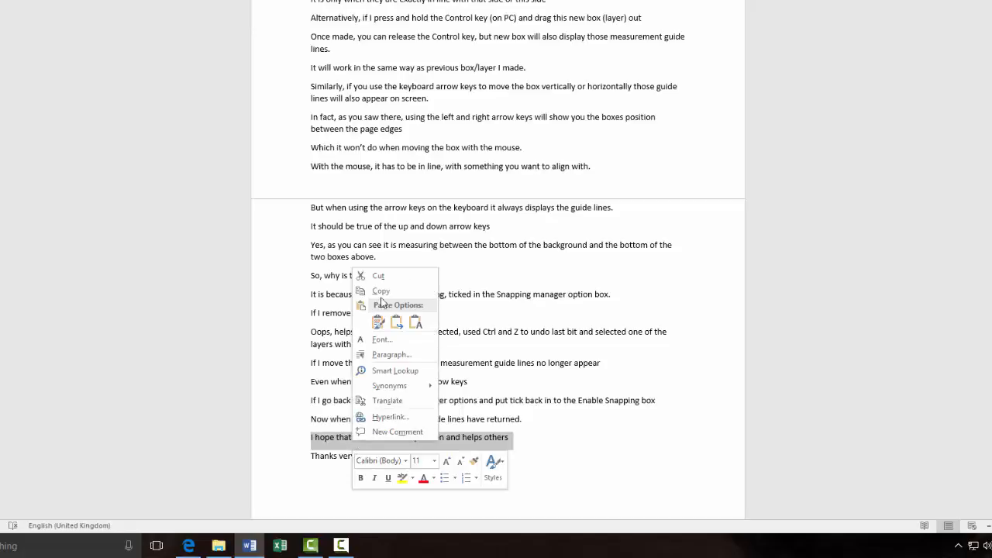
pyautogui.click(381, 291)
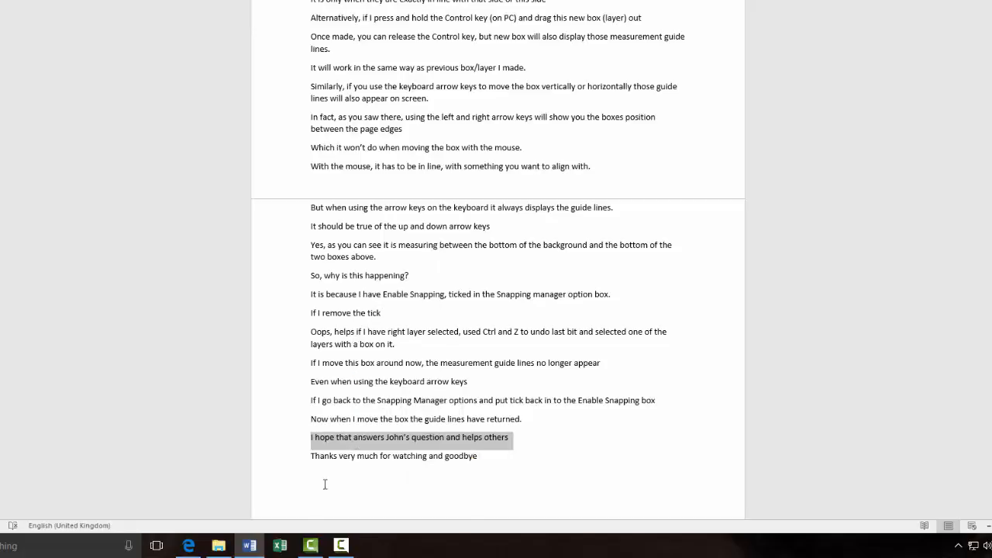
pyautogui.click(189, 546)
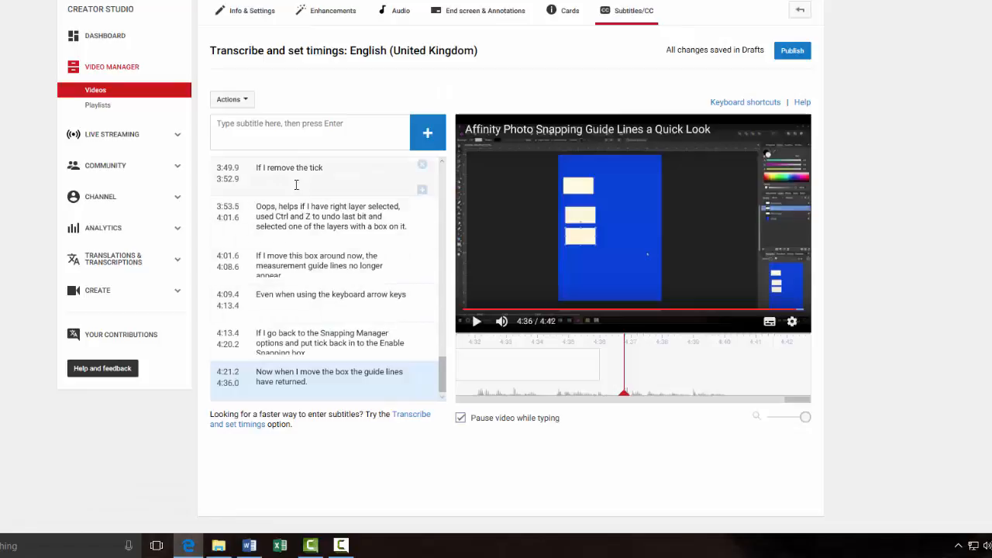
# Add the copied line about answering the question and helping others as a new subtitle at about 4:36.
pyautogui.click(262, 126)
pyautogui.rightClick(263, 126)
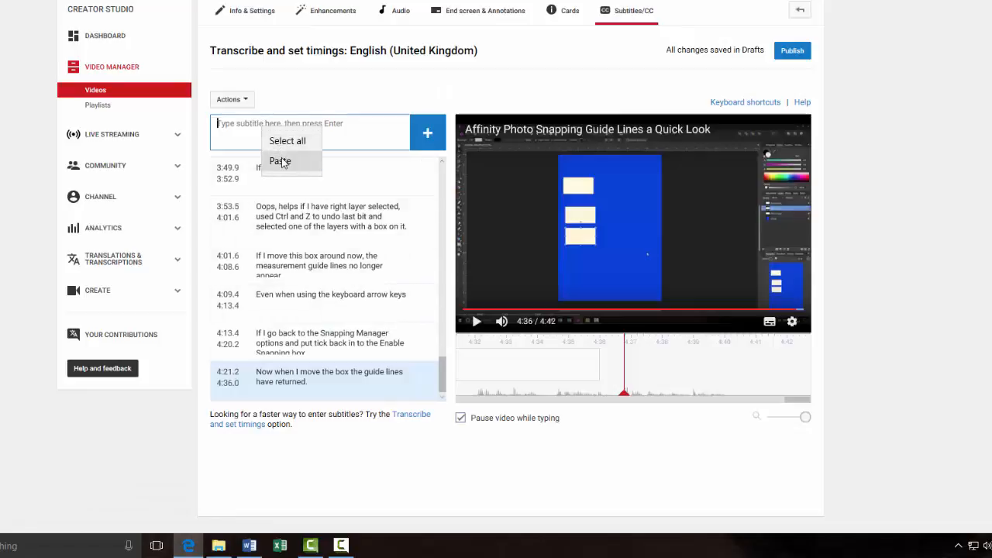
pyautogui.click(283, 160)
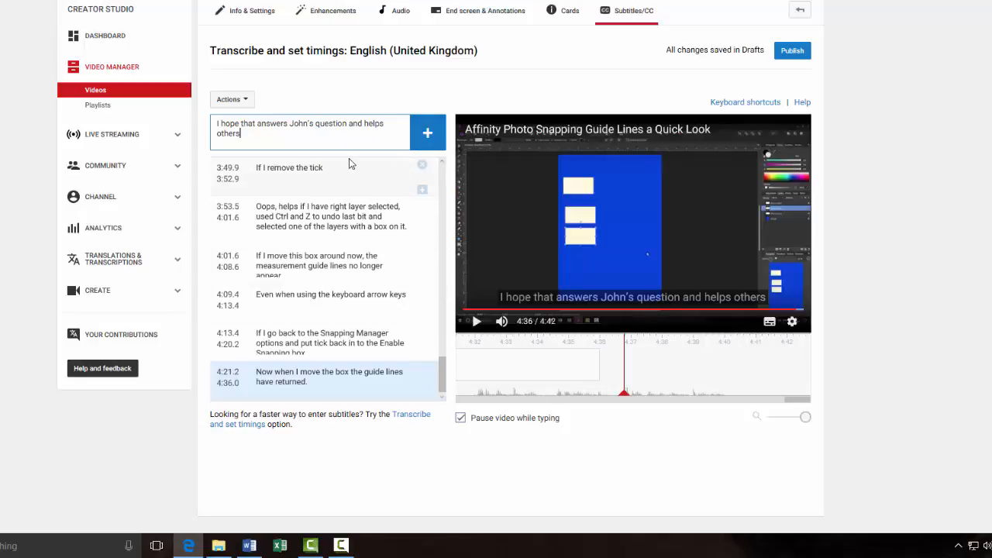
pyautogui.moveTo(604, 376)
pyautogui.click(427, 137)
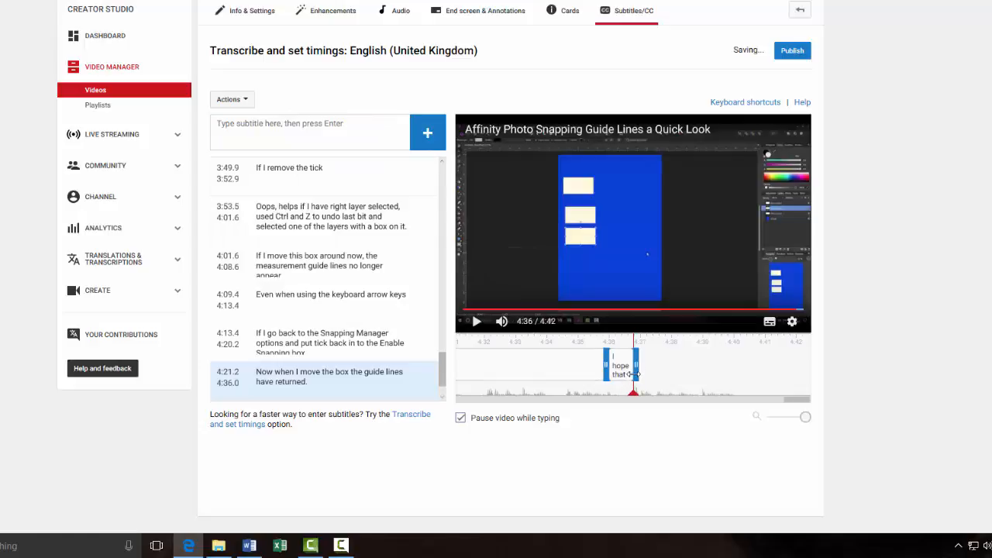
# Retime the new subtitle on the timeline to run from 4:36.0 to 4:38.7, checking it against playback.
pyautogui.moveTo(635, 375); pyautogui.dragTo(736, 375)
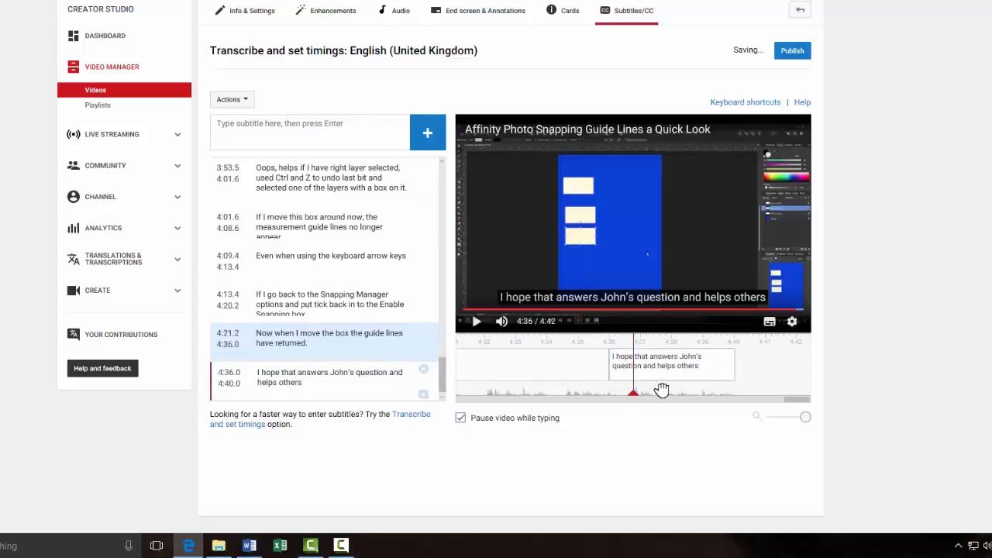
pyautogui.moveTo(661, 389); pyautogui.dragTo(703, 389)
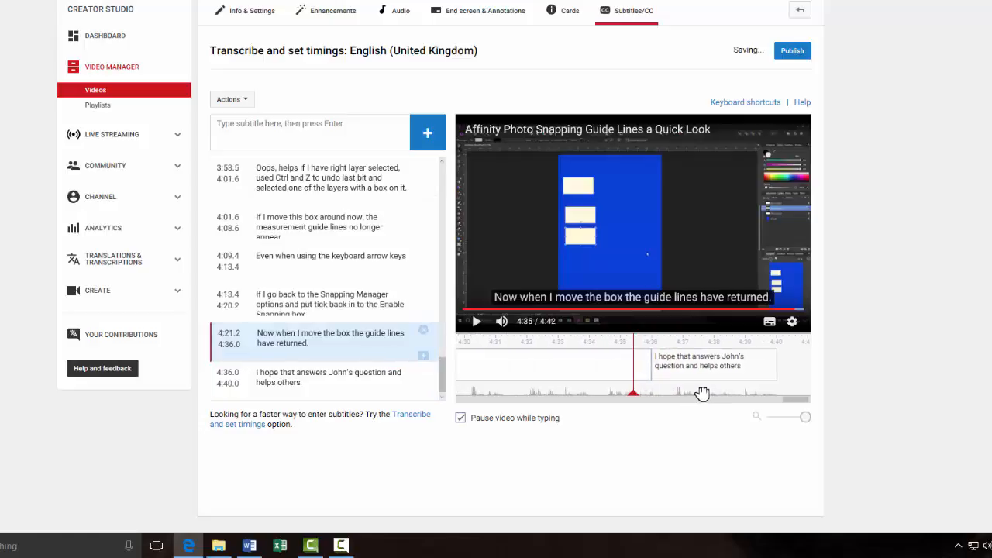
pyautogui.click(477, 324)
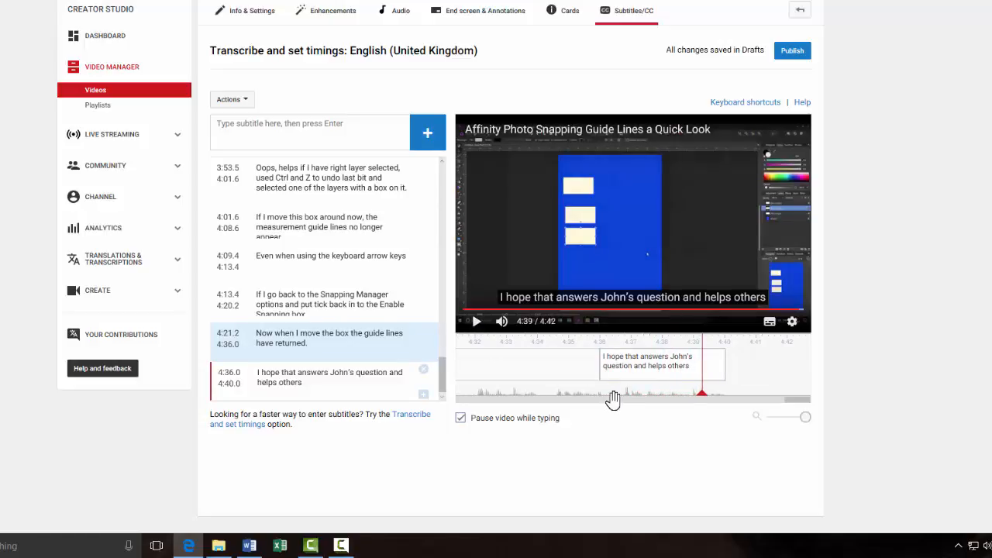
pyautogui.moveTo(731, 377)
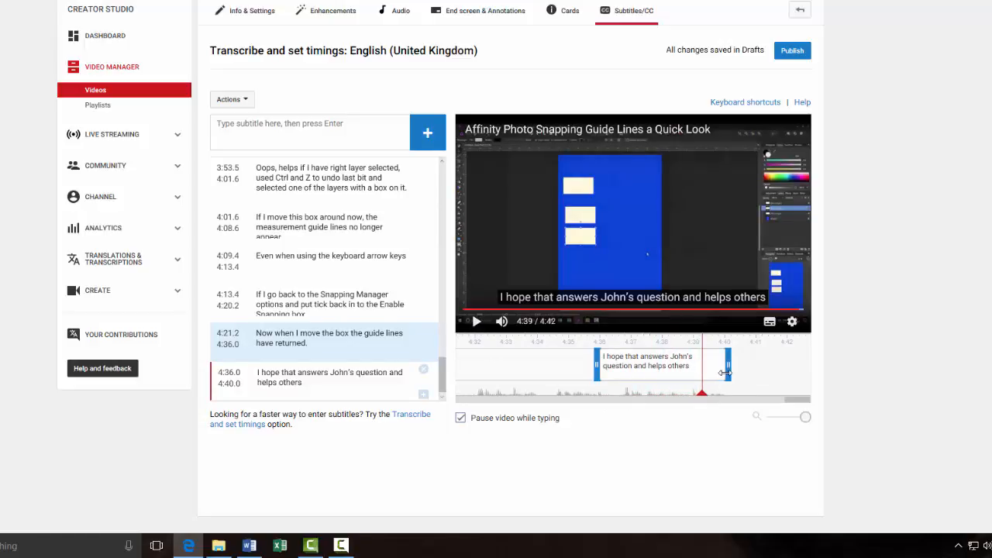
pyautogui.moveTo(725, 373); pyautogui.dragTo(683, 375)
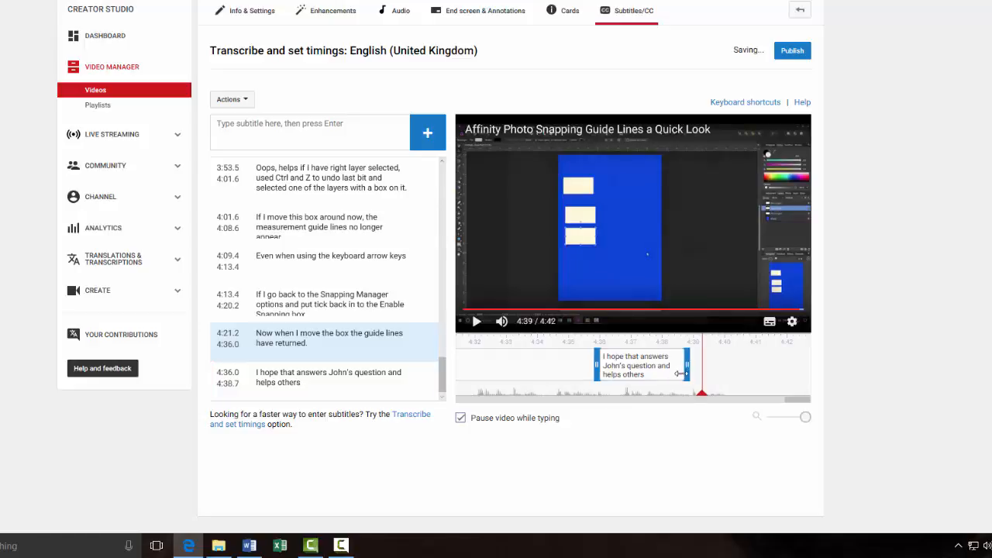
# Copy the last script line, "Thanks very much for watching and goodbye", in Word and return to the subtitle editor in Edge.
pyautogui.click(249, 545)
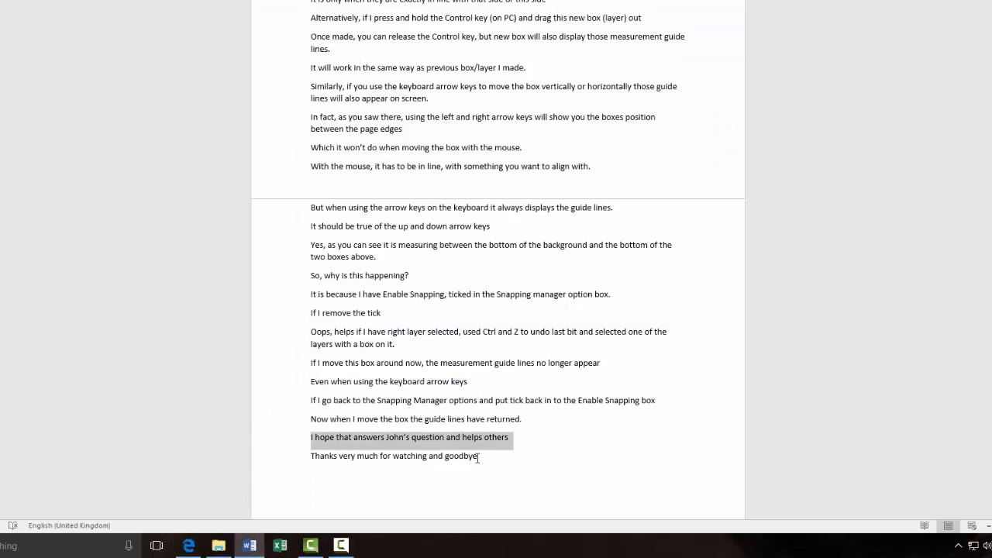
pyautogui.moveTo(479, 458); pyautogui.dragTo(309, 462)
pyautogui.rightClick(357, 463)
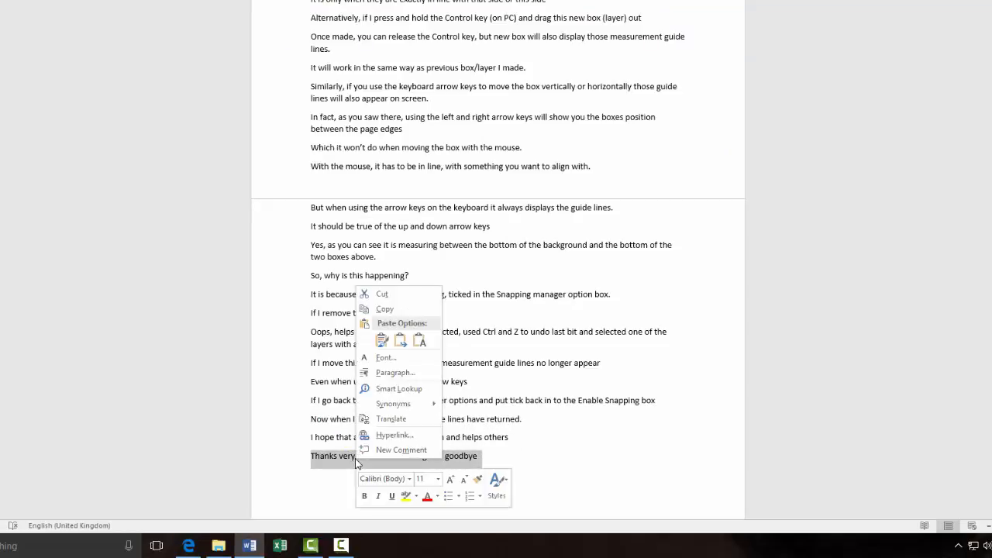
pyautogui.click(385, 310)
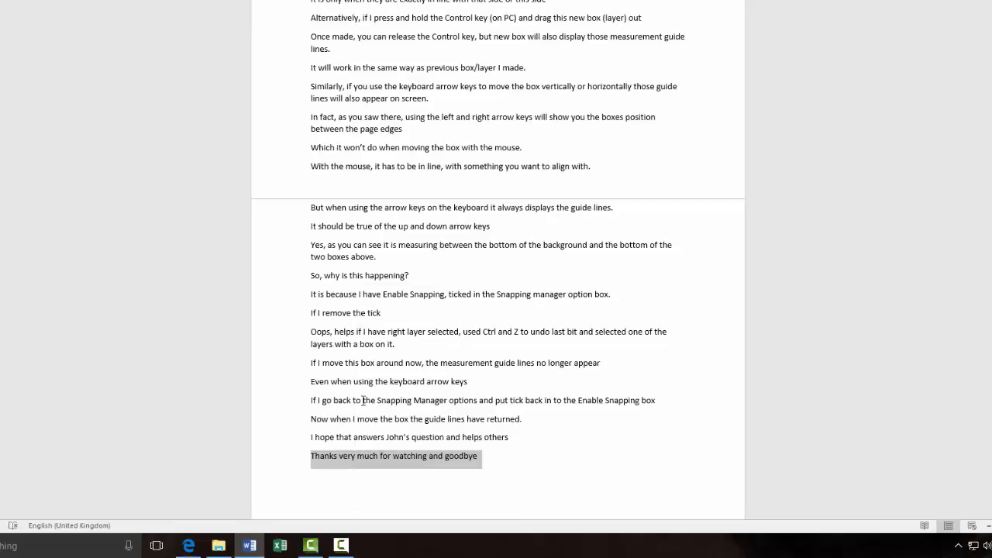
pyautogui.click(188, 545)
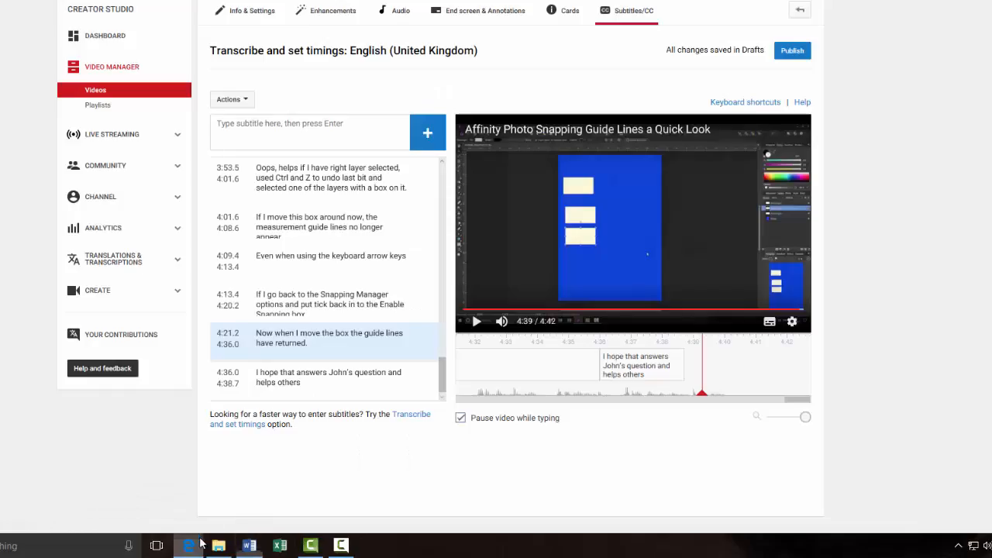
# Add the copied closing line as a new subtitle after the last one and extend its end to 4:41.8.
pyautogui.rightClick(287, 128)
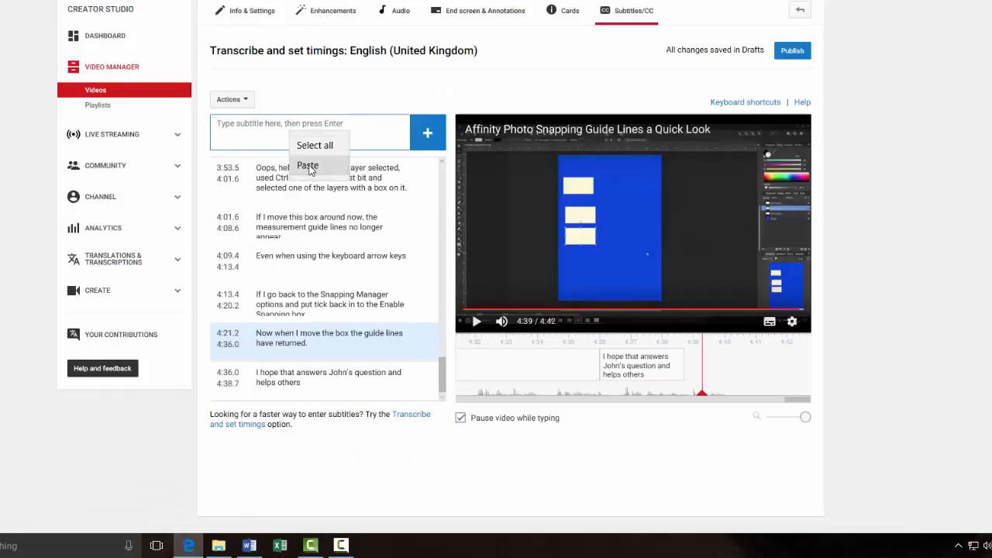
pyautogui.click(311, 165)
pyautogui.click(428, 133)
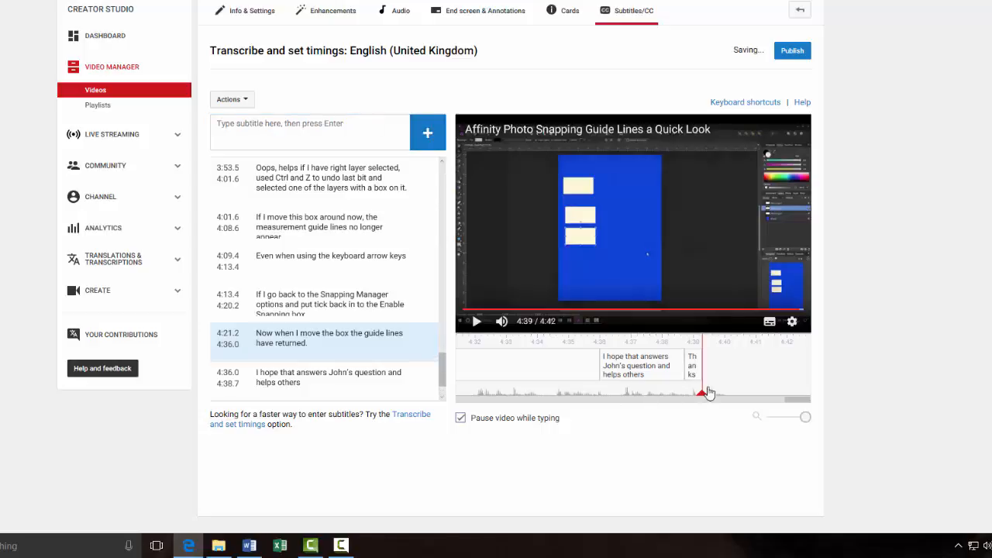
pyautogui.moveTo(704, 369); pyautogui.dragTo(781, 369)
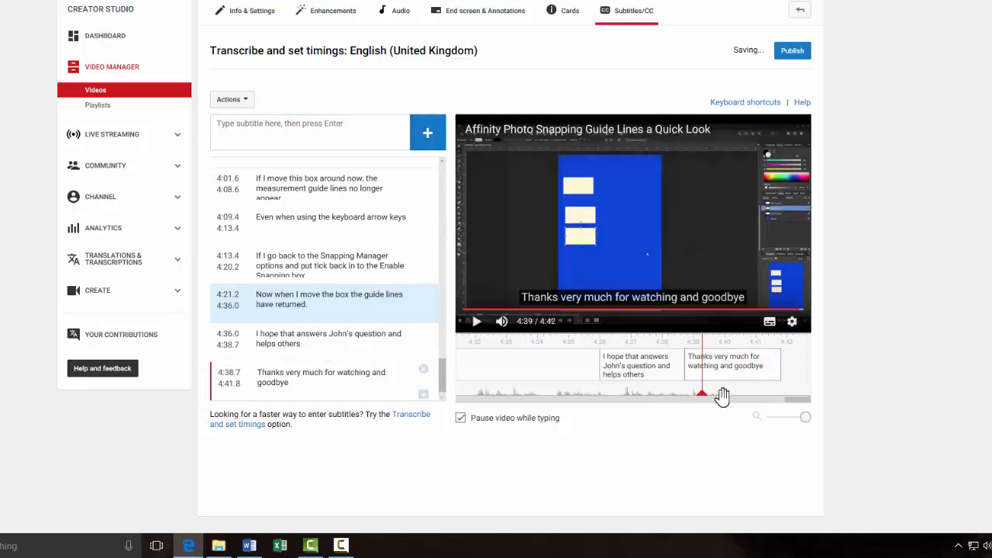
# Move the playhead back to about 4:34 and play to the end of the video to check the final subtitles' timing.
pyautogui.moveTo(721, 396); pyautogui.dragTo(771, 392)
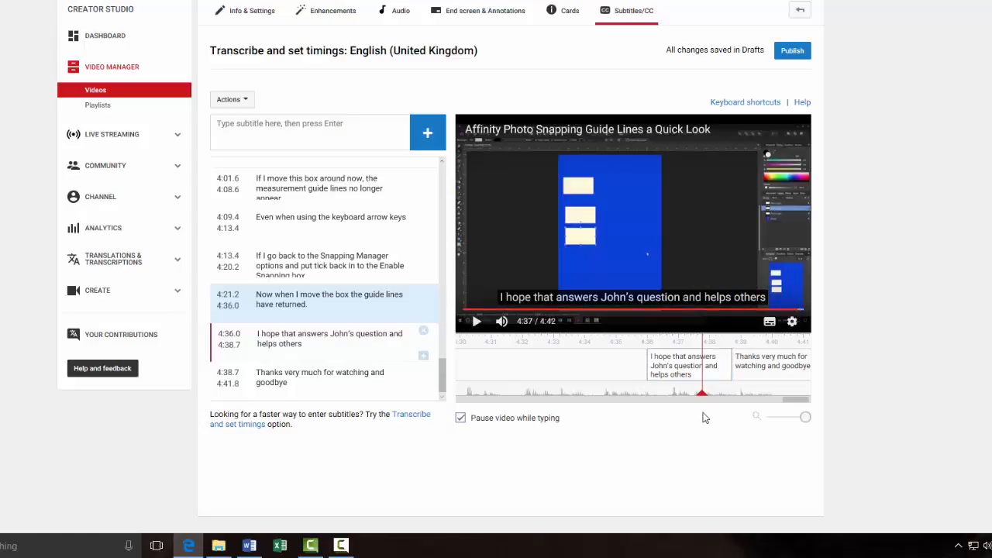
pyautogui.moveTo(702, 396); pyautogui.dragTo(614, 395)
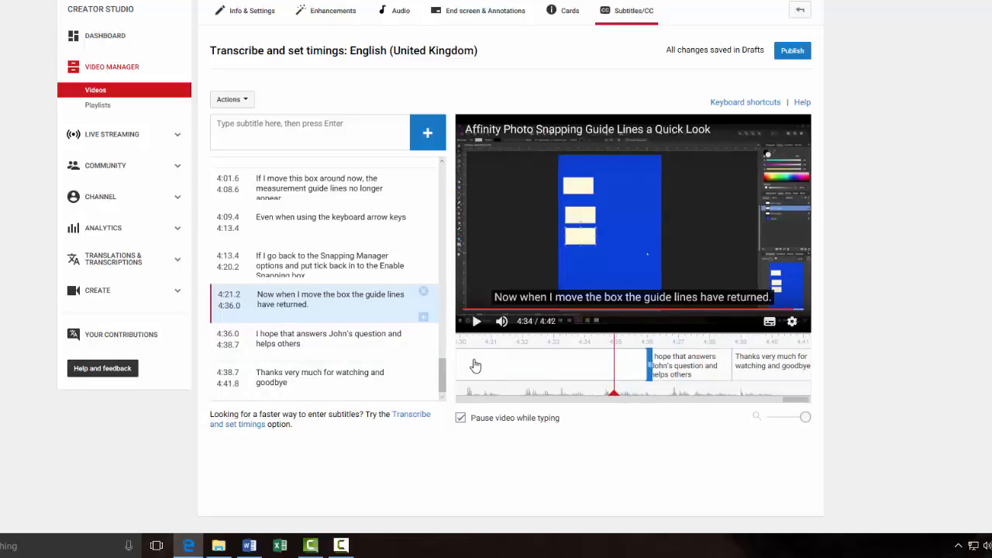
pyautogui.click(477, 324)
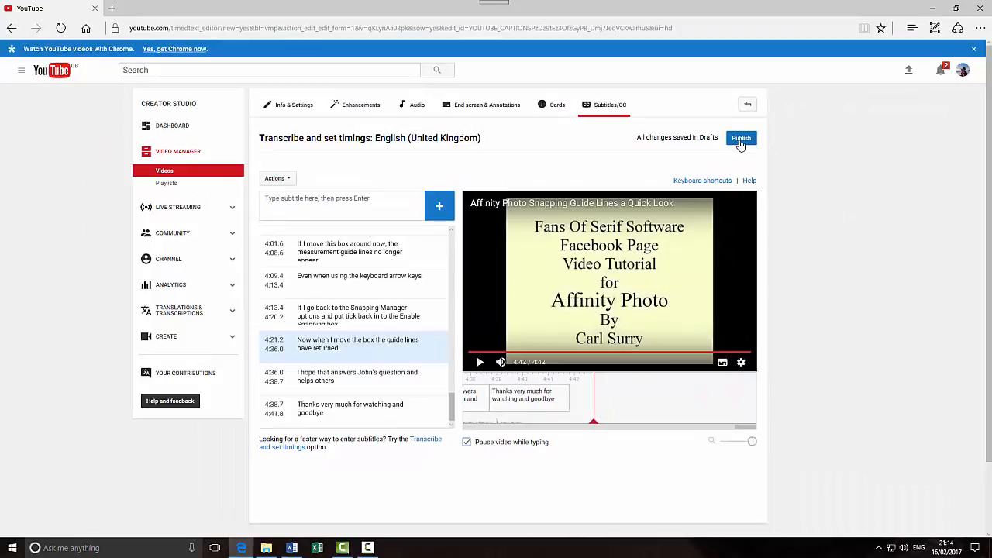
# Publish the English (United Kingdom) subtitles and briefly play the video's opening seconds on the subtitle management page.
pyautogui.click(741, 139)
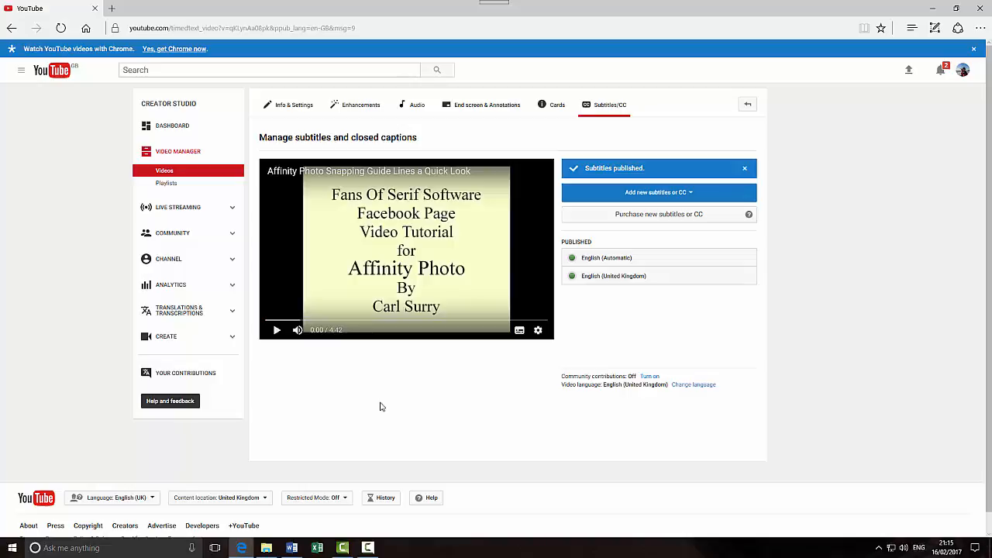
pyautogui.click(277, 331)
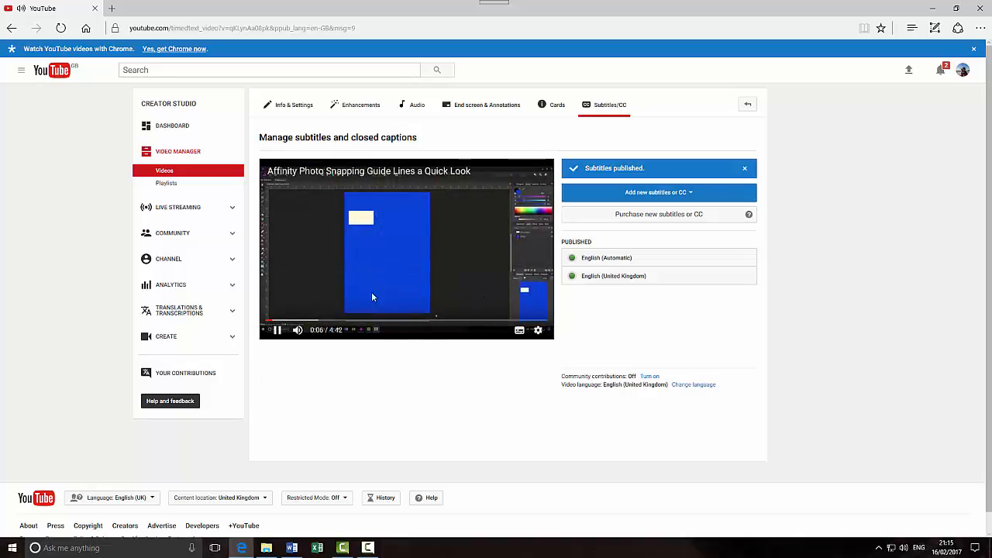
pyautogui.click(277, 331)
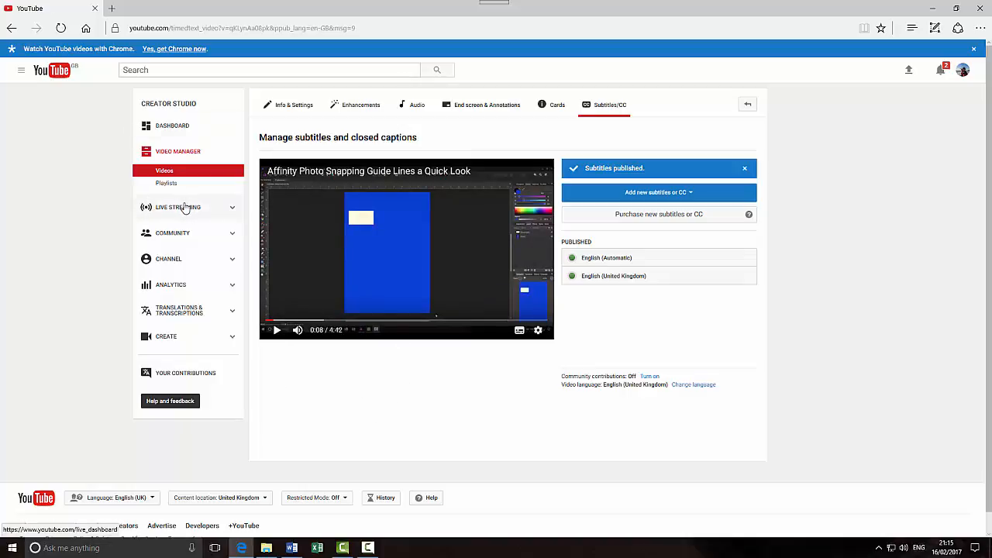
# Open the Affinity Photo snapping guide lines video from the channel's video list and check its subtitles in playback, pausing at about 0:28.
pyautogui.click(169, 173)
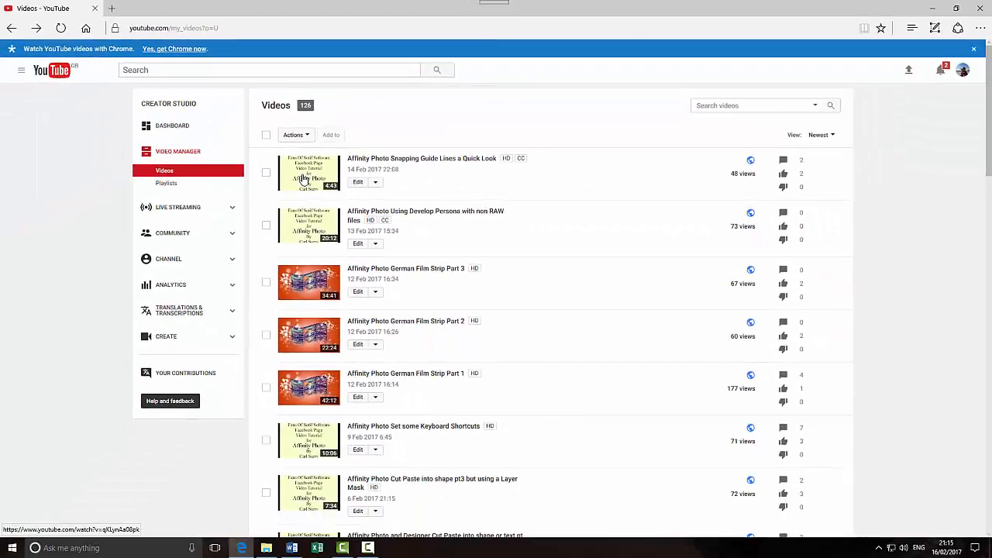
pyautogui.click(304, 177)
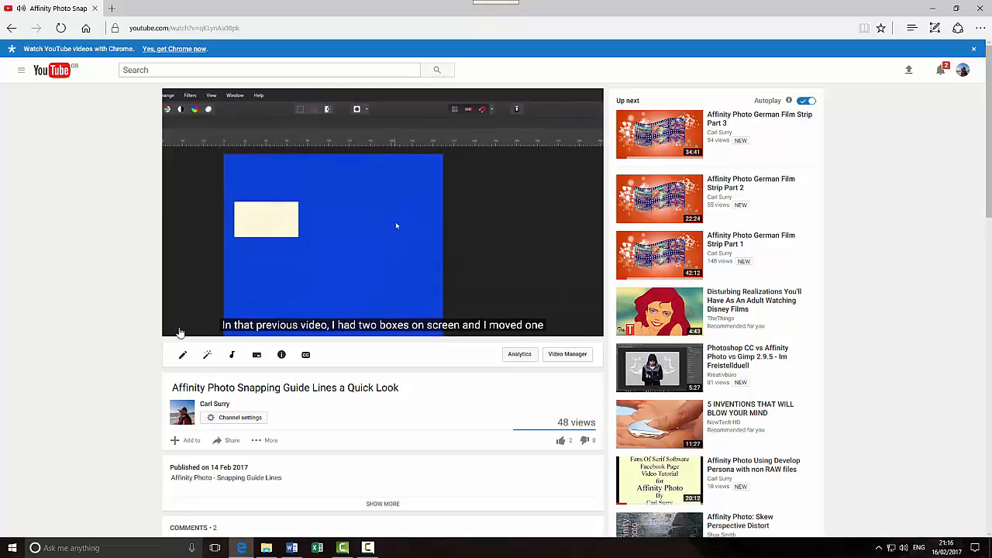
pyautogui.click(180, 329)
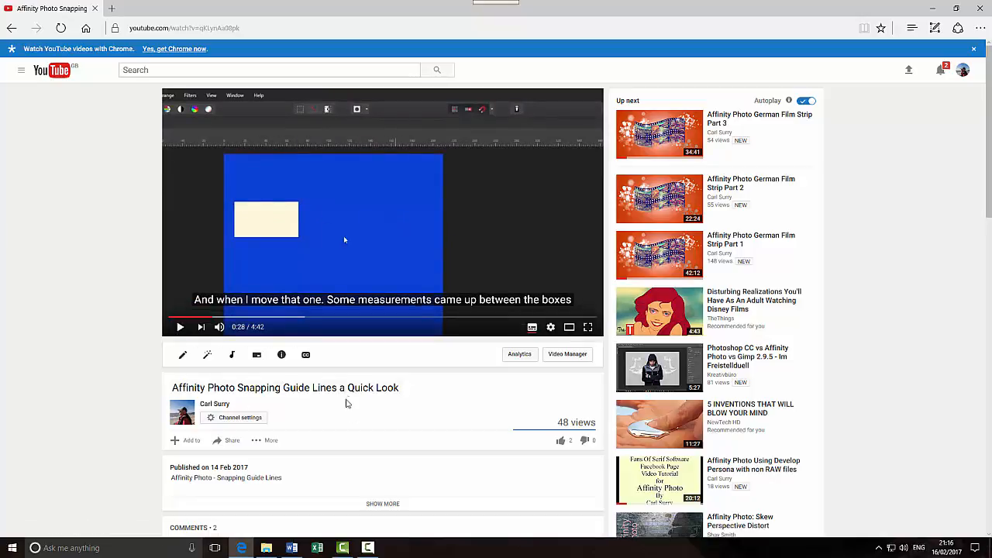